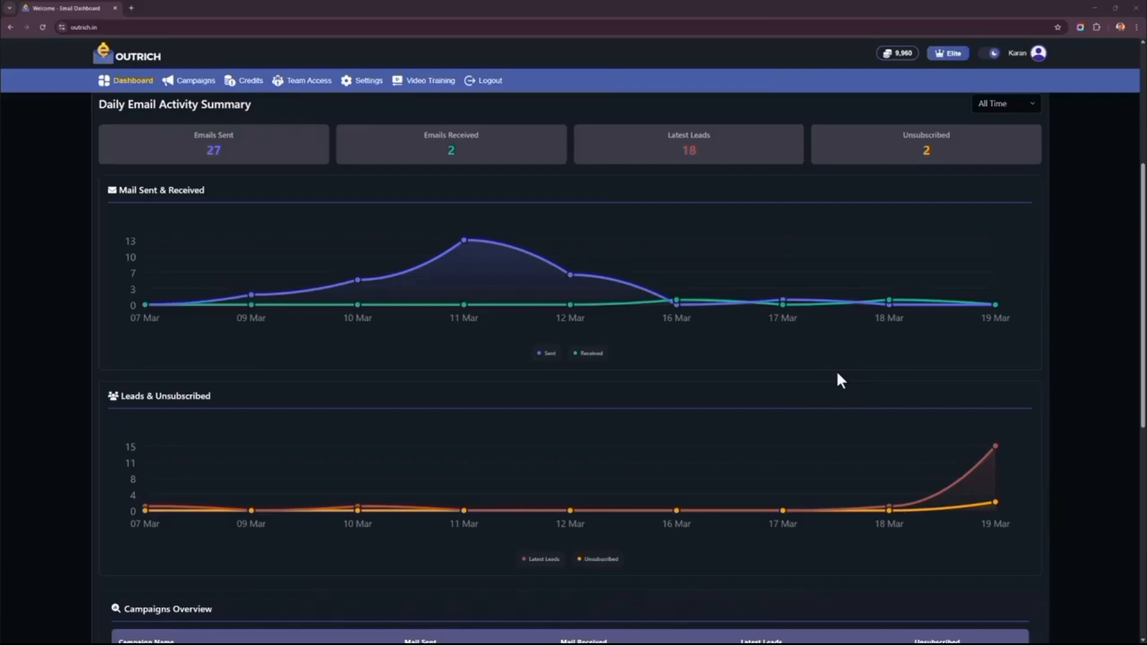
# - Examine the dashboard's daily email activity summary and its Mail Sent & Received and Leads & Unsubscribed charts
pyautogui.scroll(-4, 838, 374)
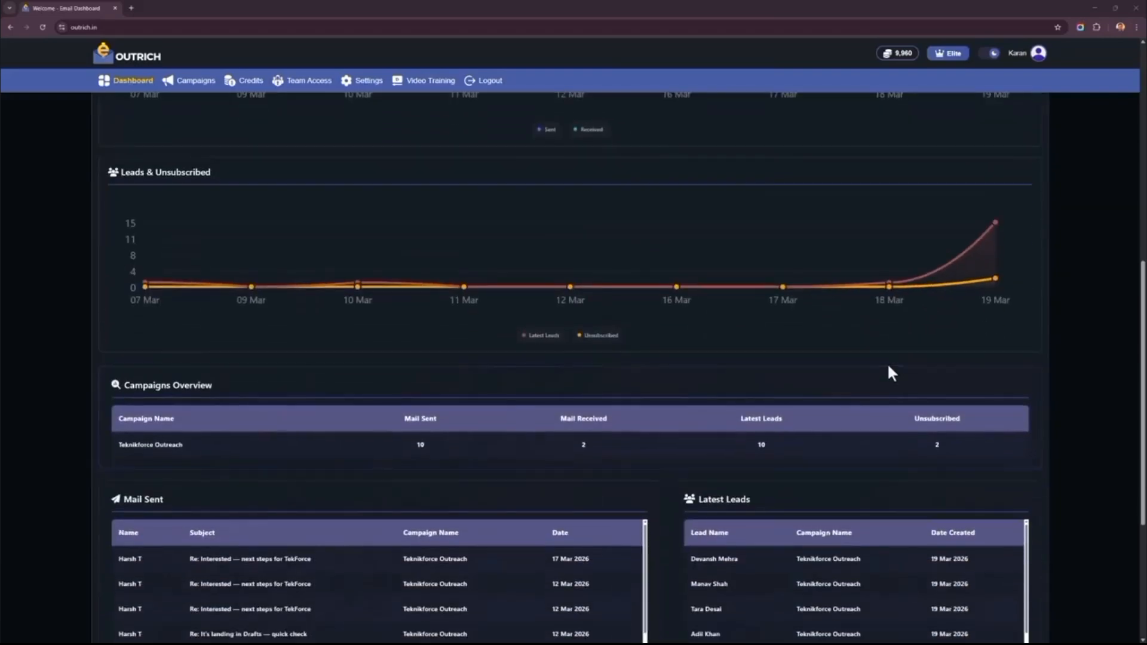
pyautogui.scroll(-5, 916, 369)
pyautogui.scroll(10, 914, 366)
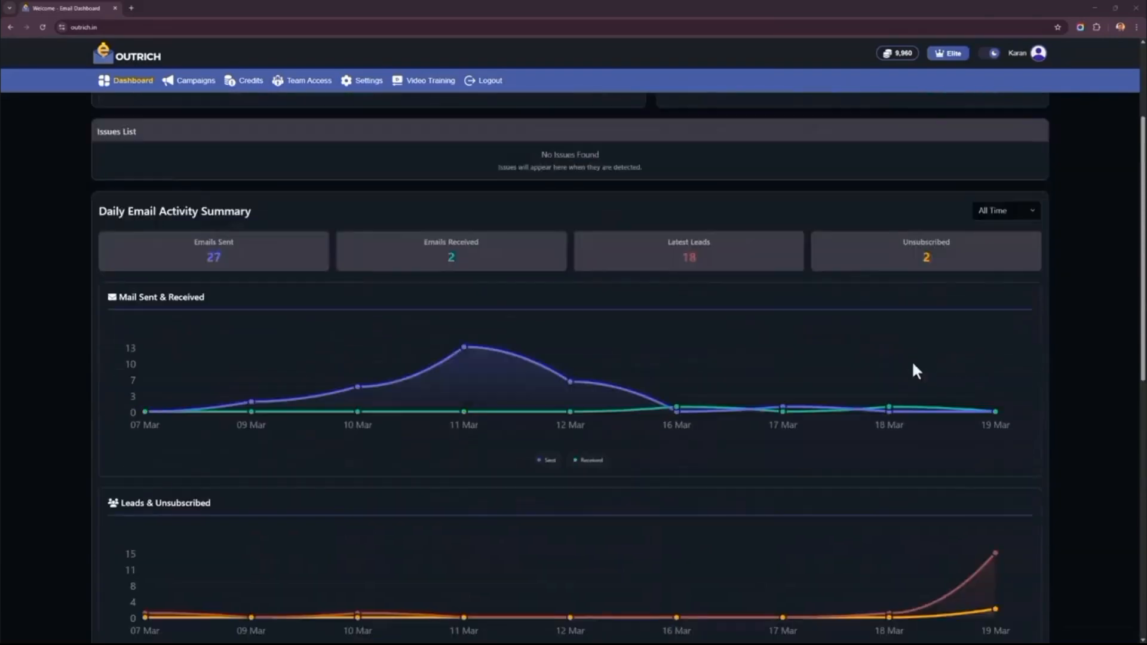
pyautogui.scroll(3, 916, 370)
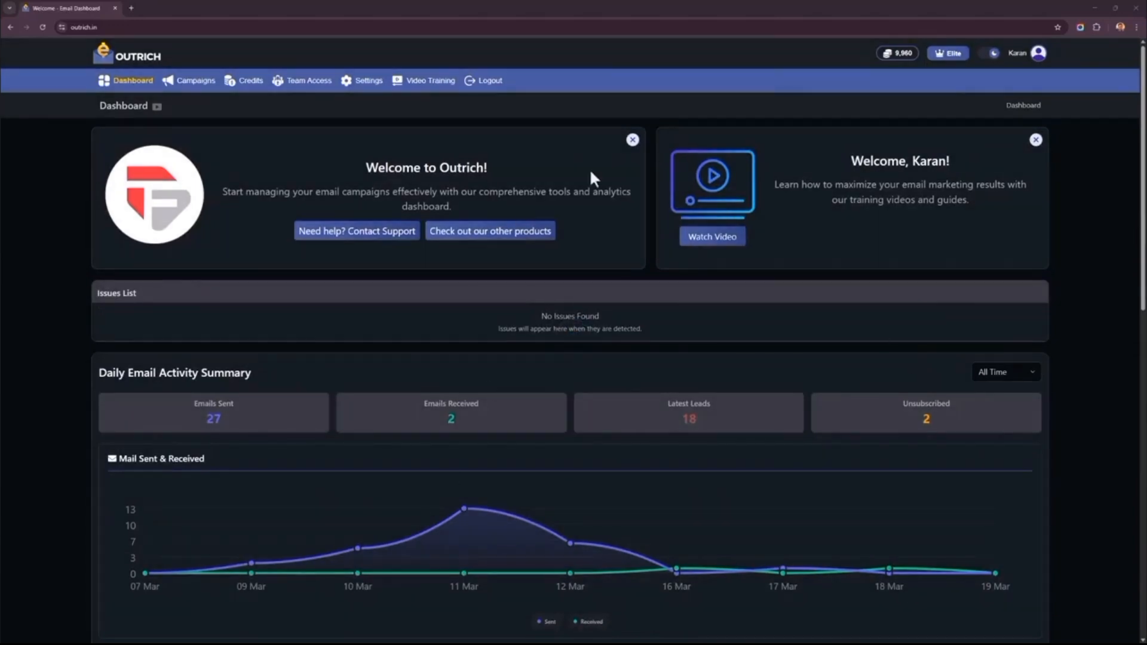
pyautogui.scroll(-4, 590, 172)
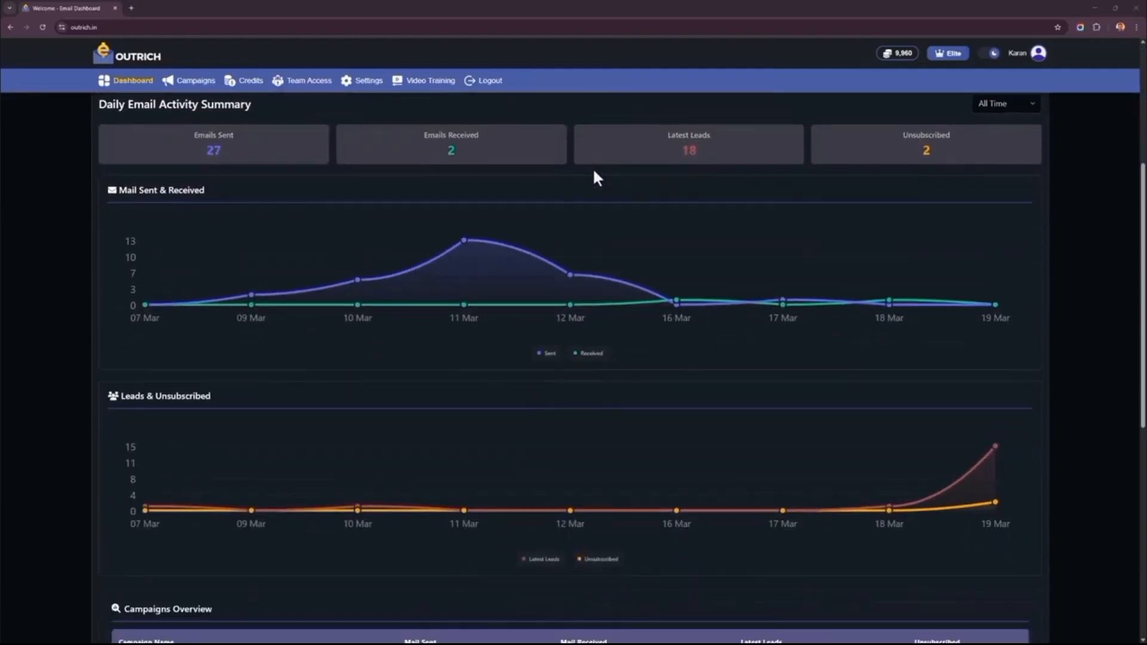
pyautogui.scroll(-4, 425, 239)
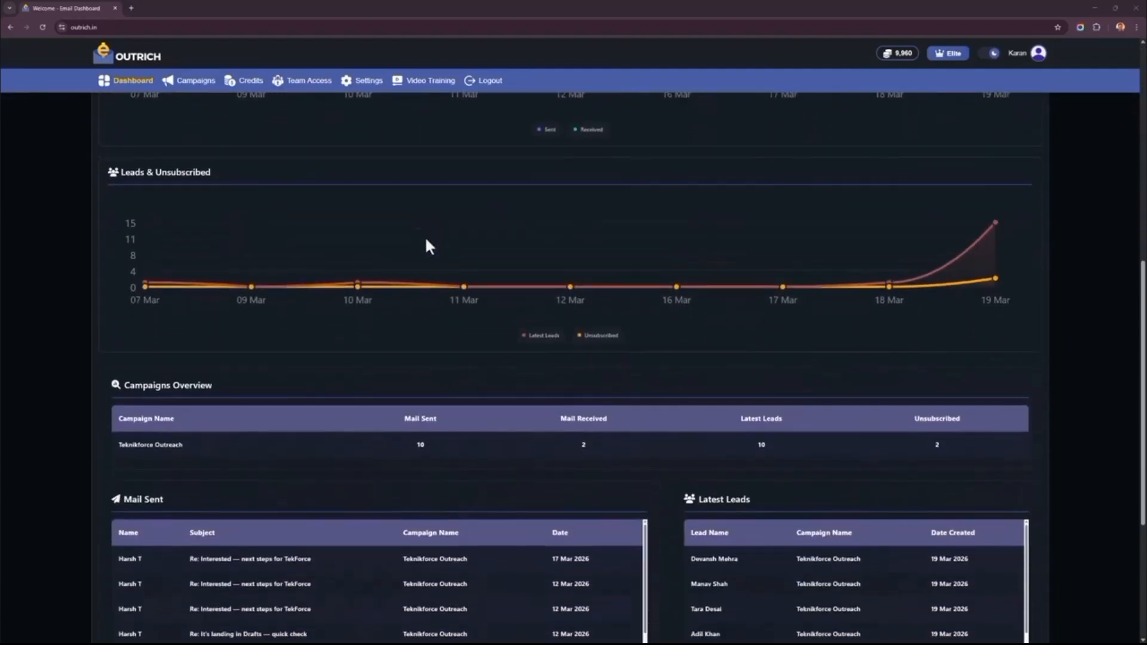
pyautogui.scroll(1, 328, 249)
pyautogui.scroll(-1, 328, 249)
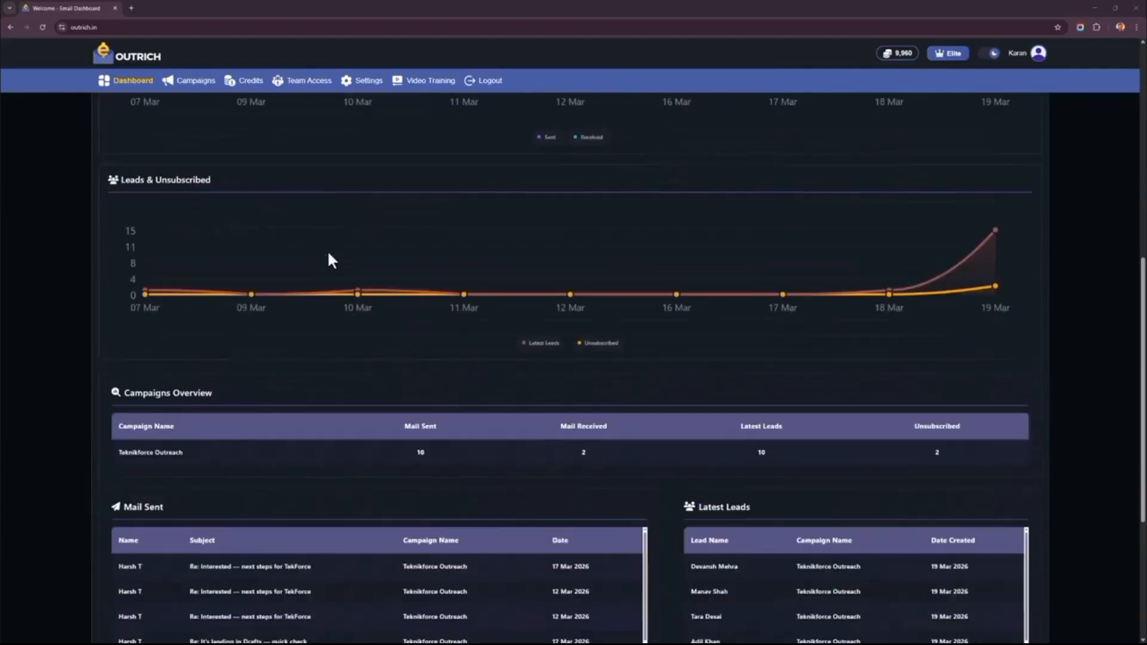
# - Review the dashboard's Campaigns Overview, Mail Sent, Latest Leads, Mail Received and Unsubscribed tables
pyautogui.scroll(-4, 279, 271)
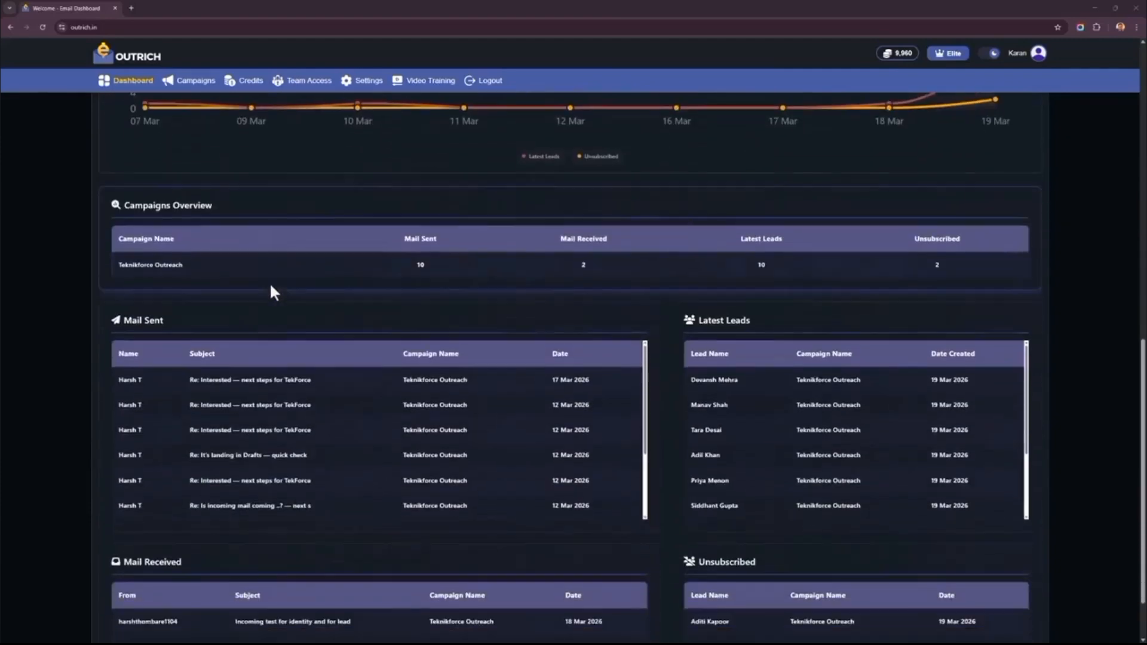
pyautogui.scroll(-3, 216, 311)
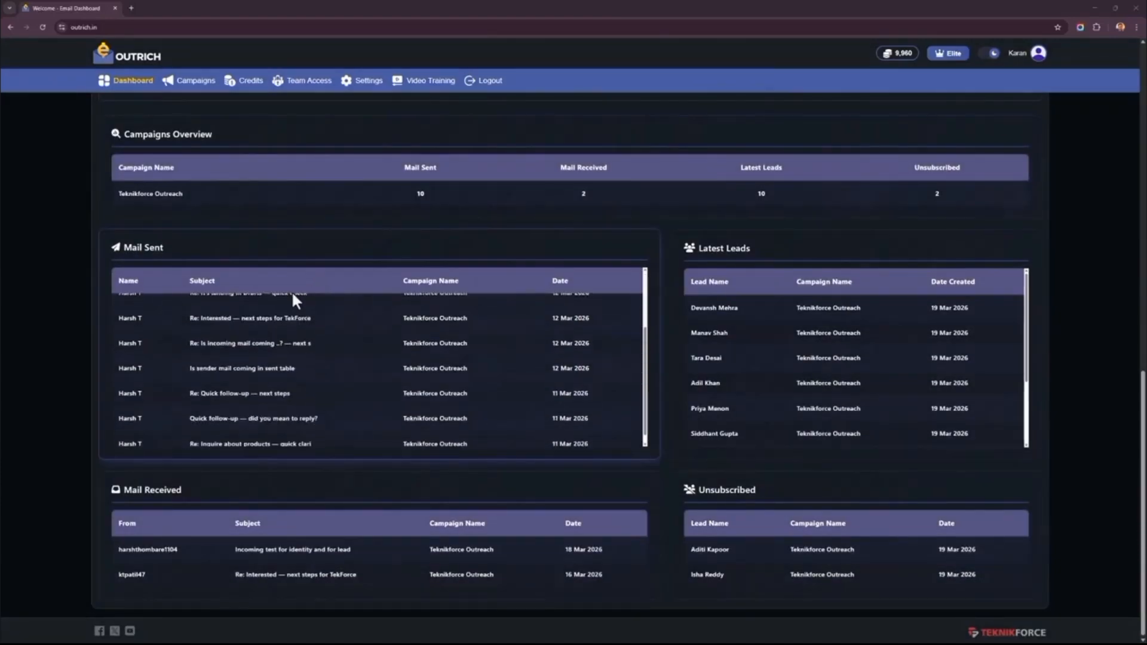
pyautogui.scroll(-3, 830, 292)
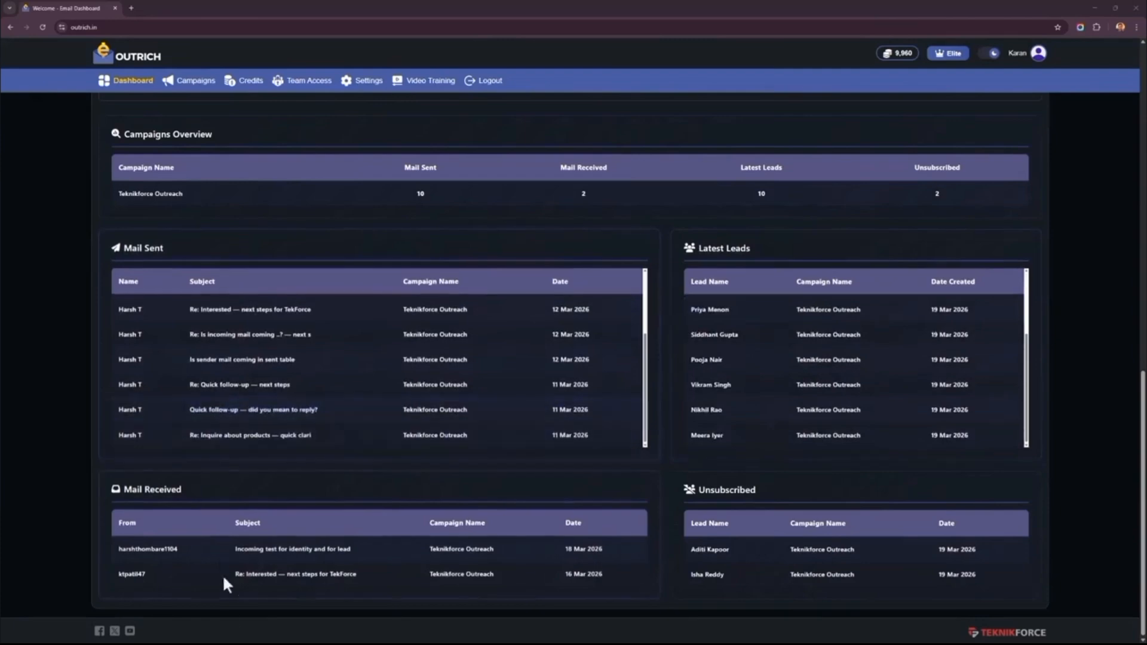
pyautogui.scroll(4, 171, 541)
pyautogui.scroll(-4, 171, 541)
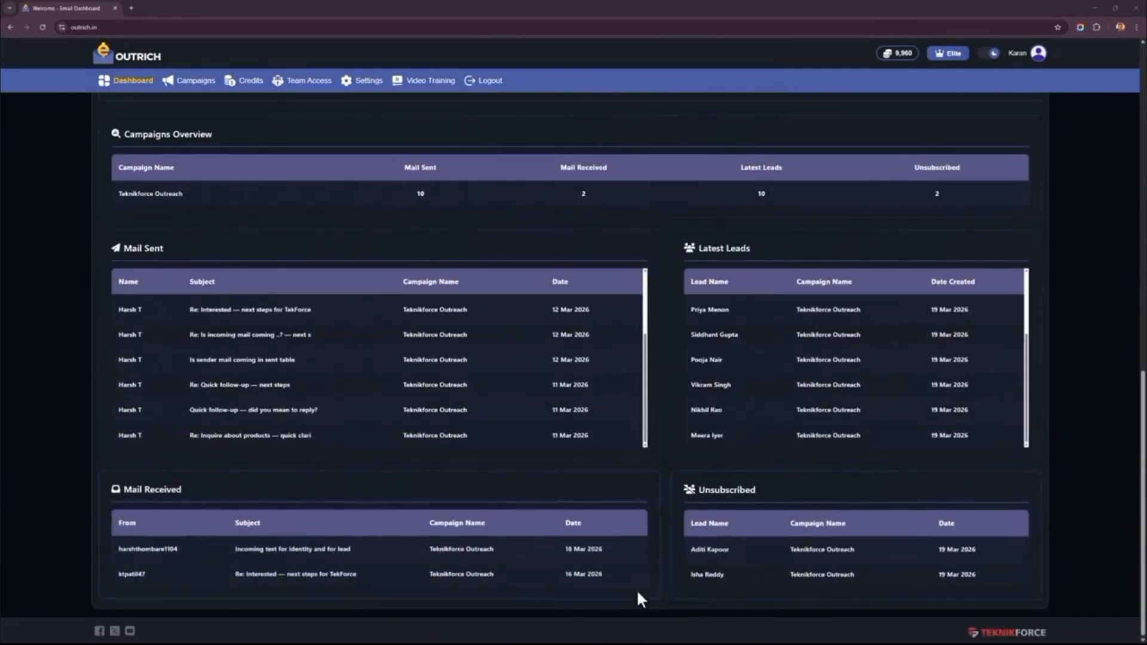
pyautogui.scroll(5, 637, 586)
pyautogui.scroll(10, 625, 572)
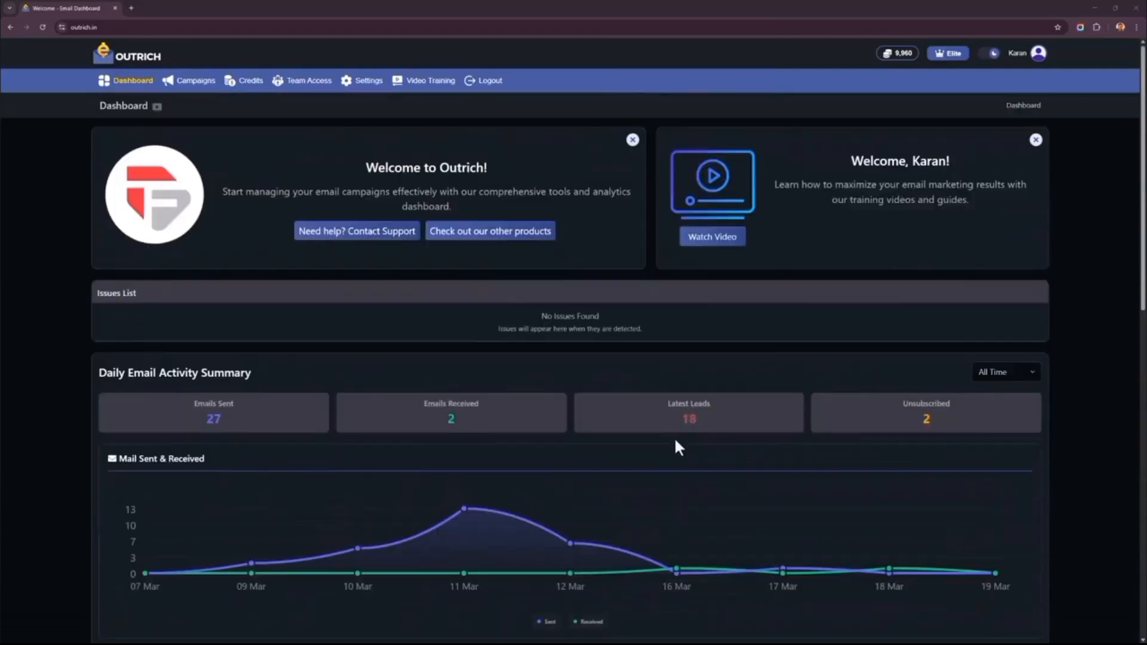
# - Open the Teknikforce Outreach campaign's own dashboard and examine its activity charts, mail tables and lead lists
pyautogui.click(192, 80)
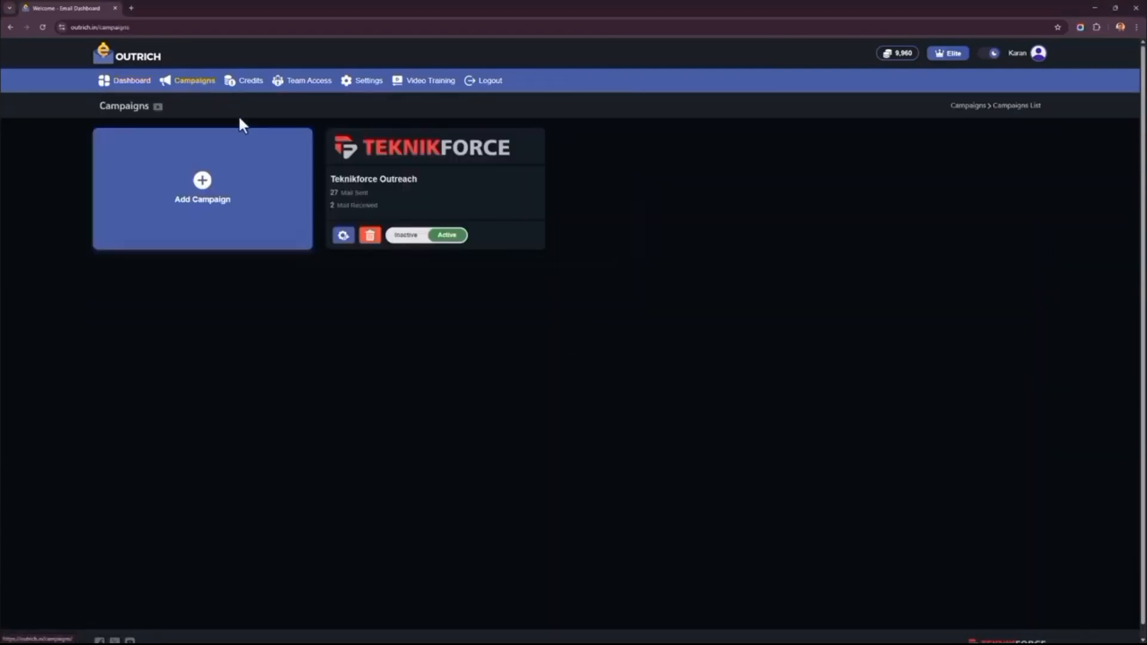
pyautogui.click(410, 190)
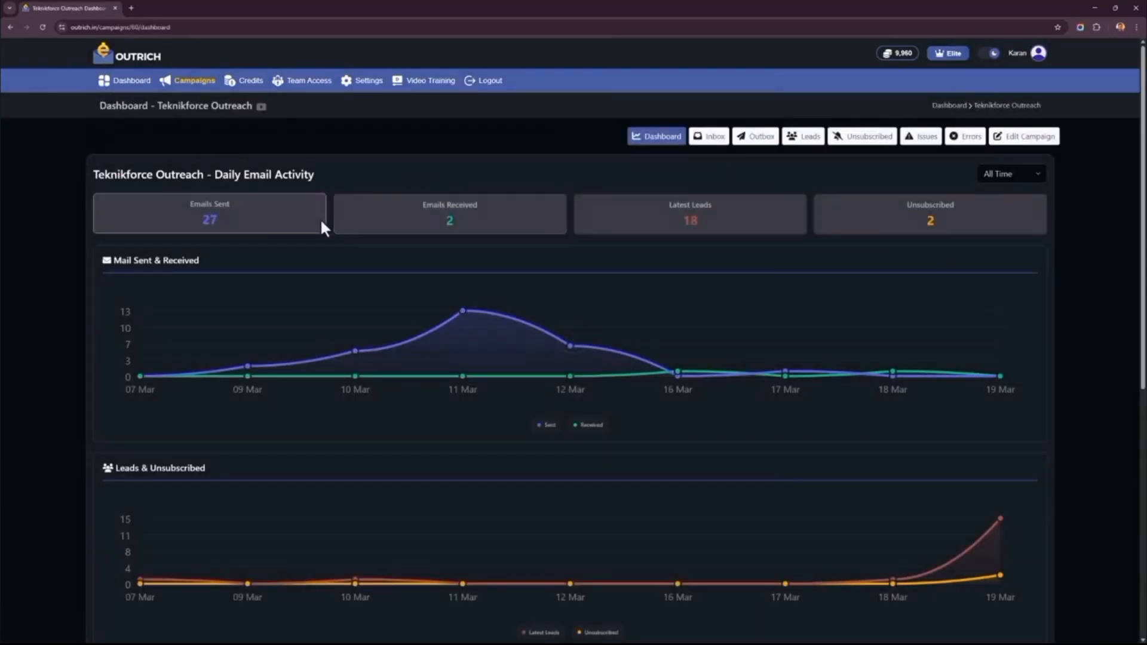
pyautogui.scroll(-3, 320, 218)
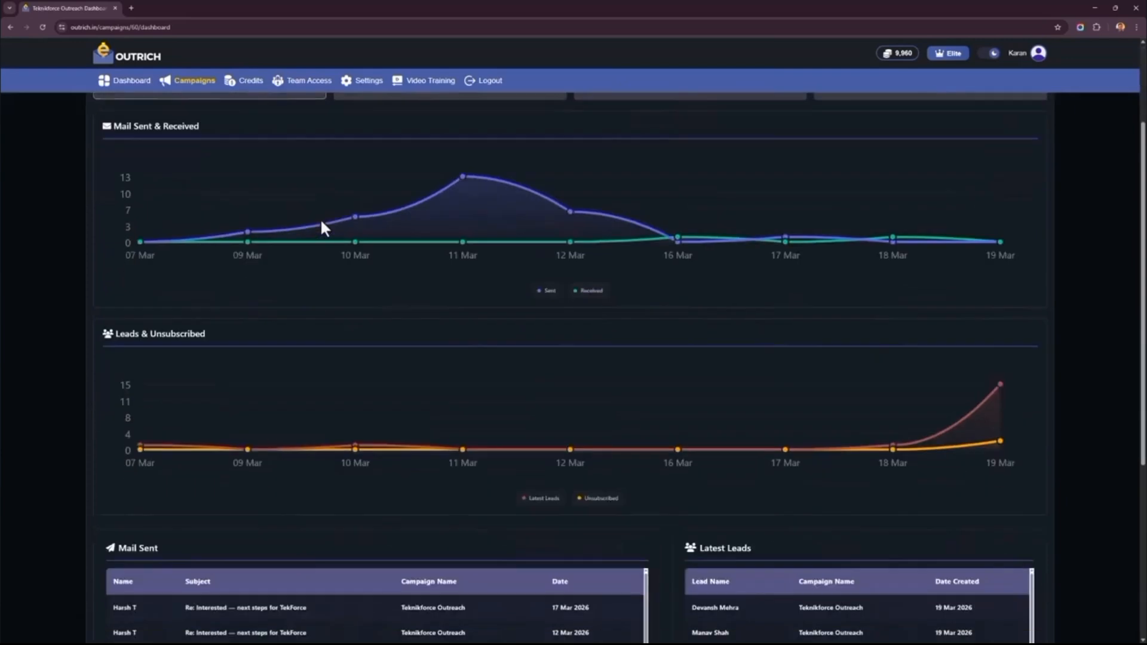
pyautogui.scroll(3, 320, 218)
pyautogui.scroll(-7, 320, 217)
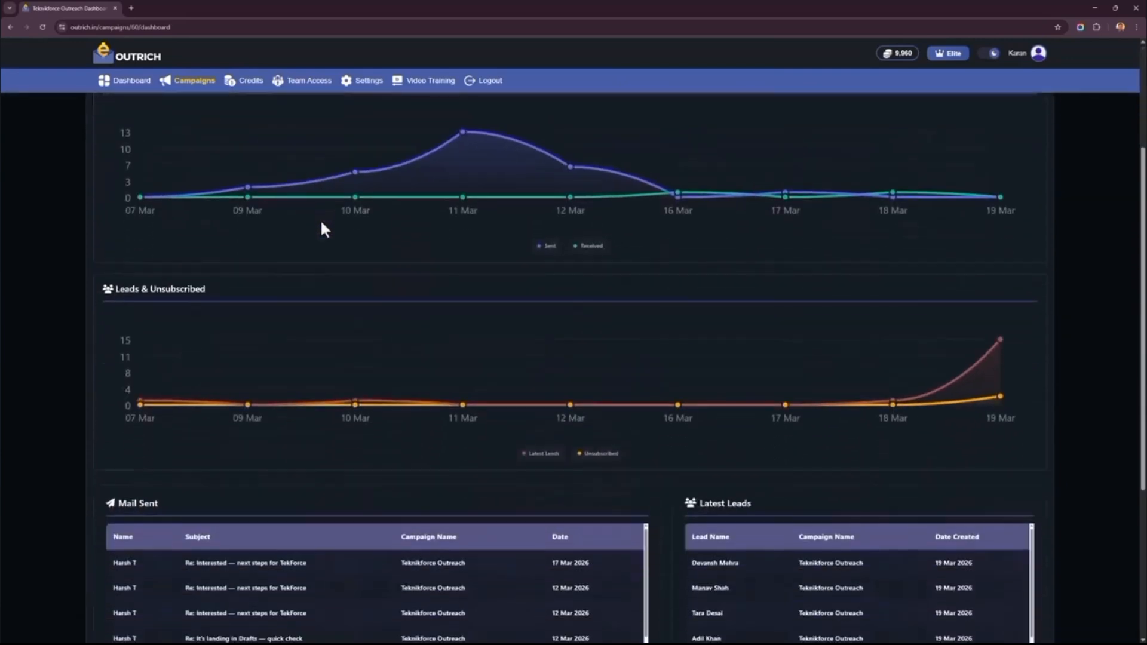
pyautogui.scroll(-2, 179, 389)
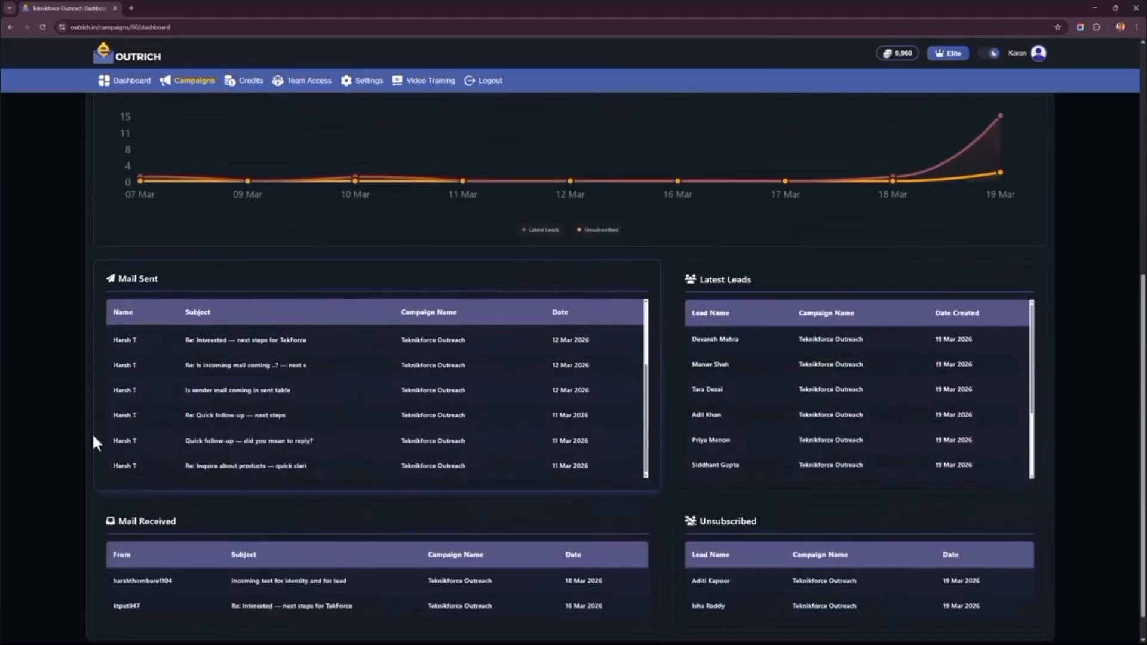
pyautogui.scroll(7, 75, 428)
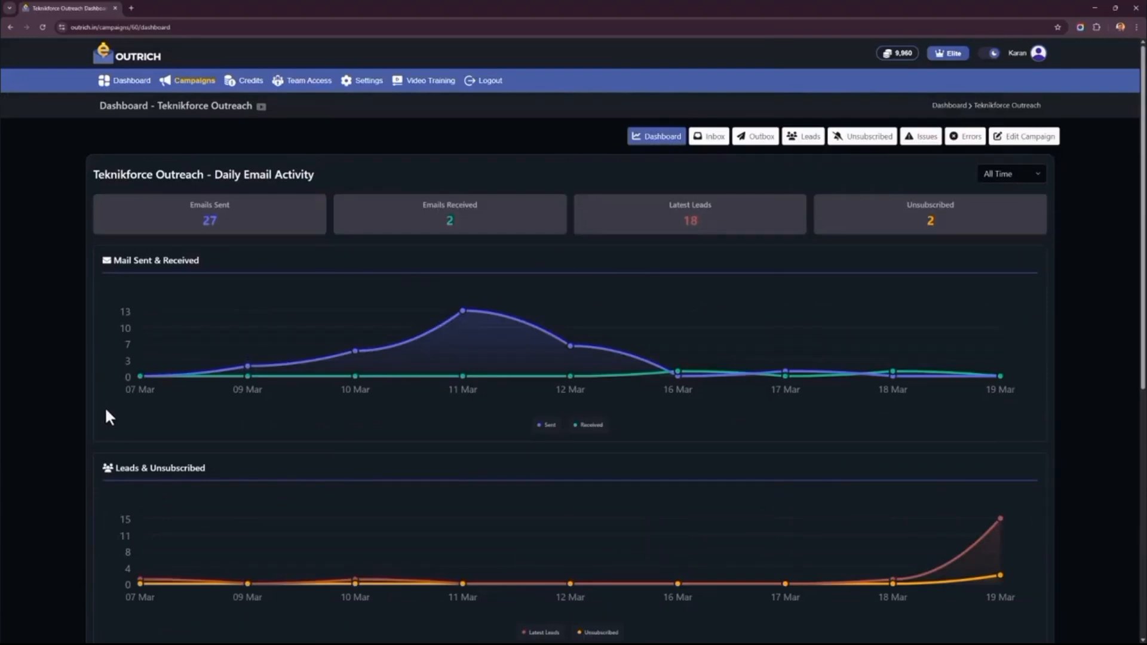
# - Open the campaign's basic details for editing and review its name, business name, business profile, product details and objective
pyautogui.click(1035, 139)
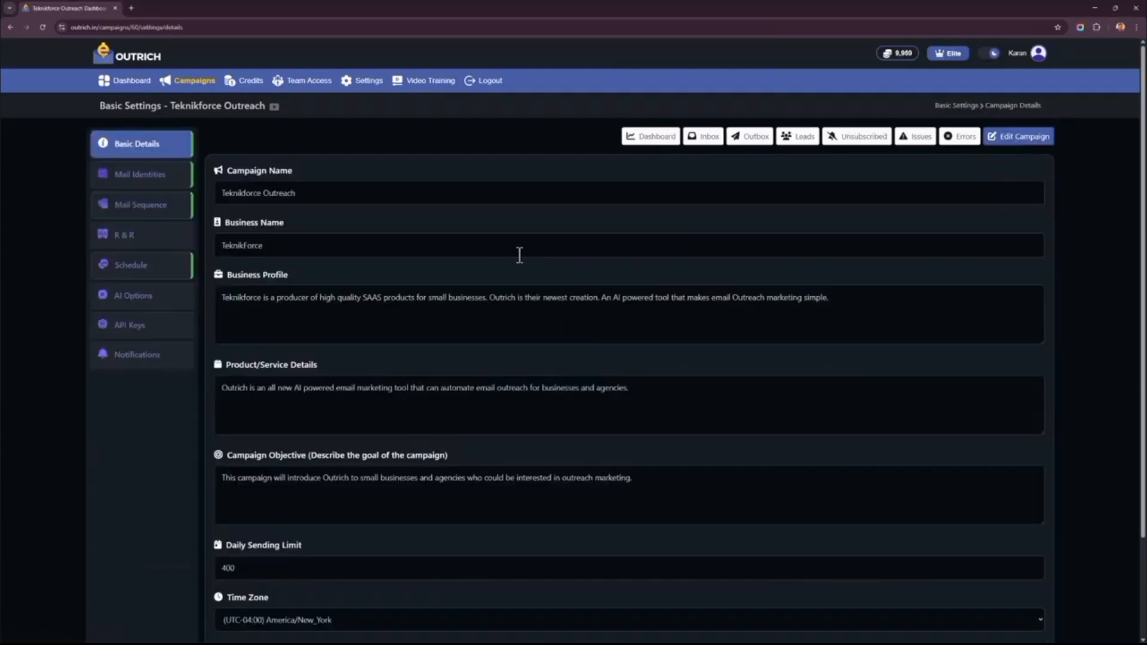
pyautogui.tripleClick(315, 203)
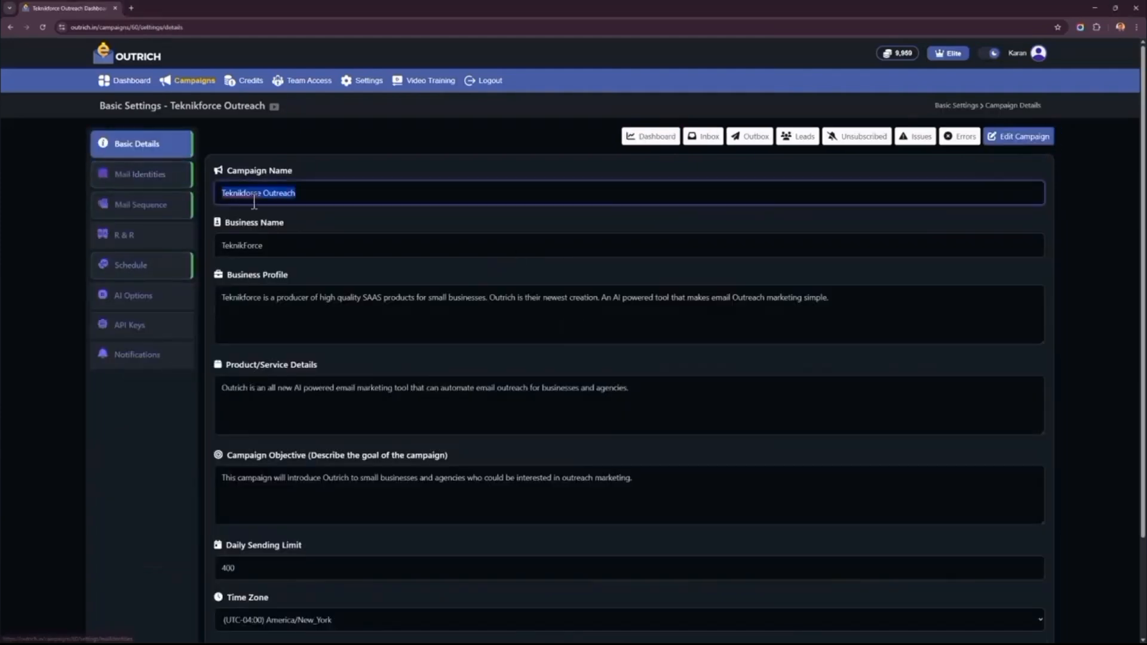
pyautogui.click(273, 244)
pyautogui.doubleClick(273, 244)
pyautogui.click(331, 322)
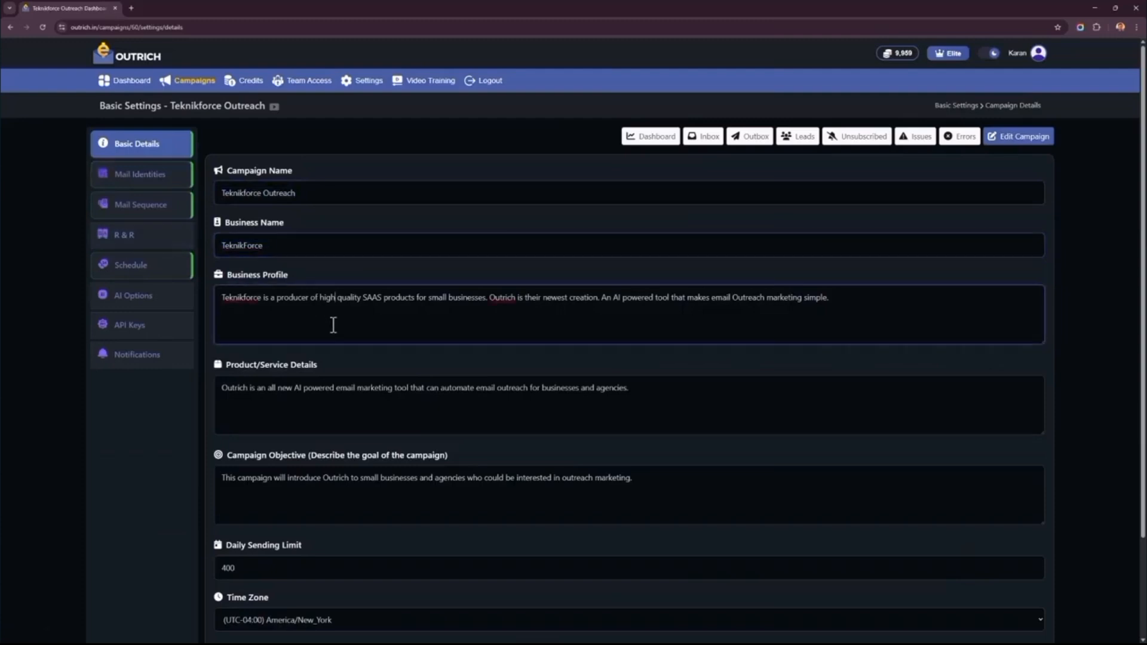
pyautogui.moveTo(315, 297); pyautogui.dragTo(415, 297)
pyautogui.moveTo(300, 404); pyautogui.dragTo(436, 411)
pyautogui.scroll(-1, 378, 341)
pyautogui.moveTo(314, 431); pyautogui.dragTo(351, 434)
pyautogui.scroll(1, 395, 253)
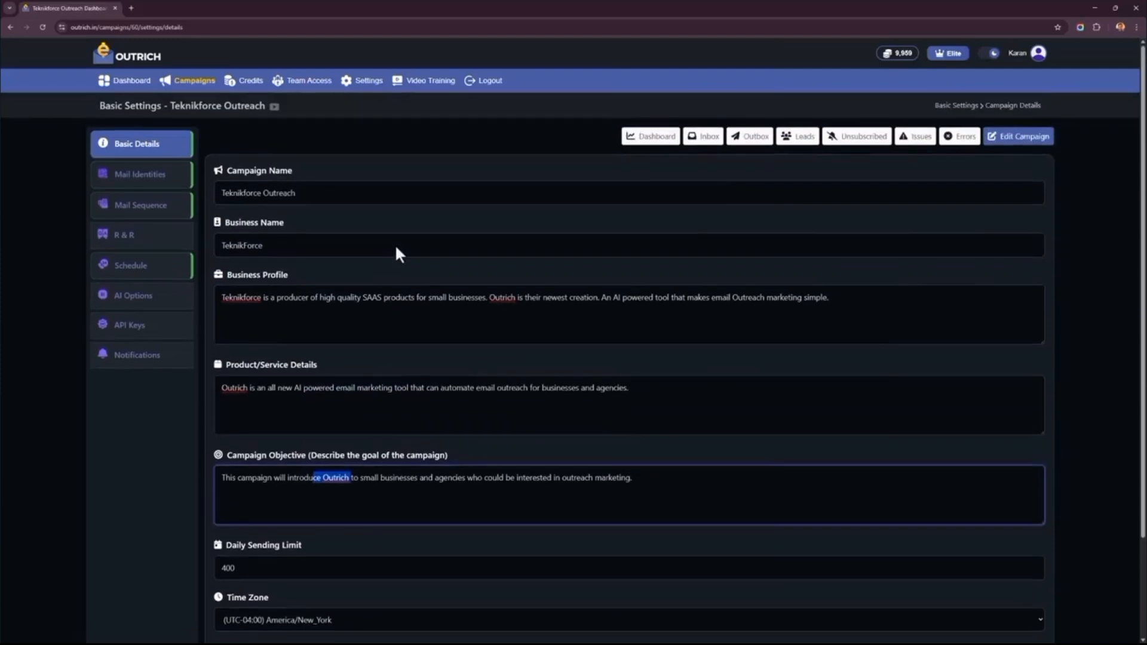
# - Review the campaign's daily sending limit, time zone and business logo settings
pyautogui.scroll(-3, 371, 464)
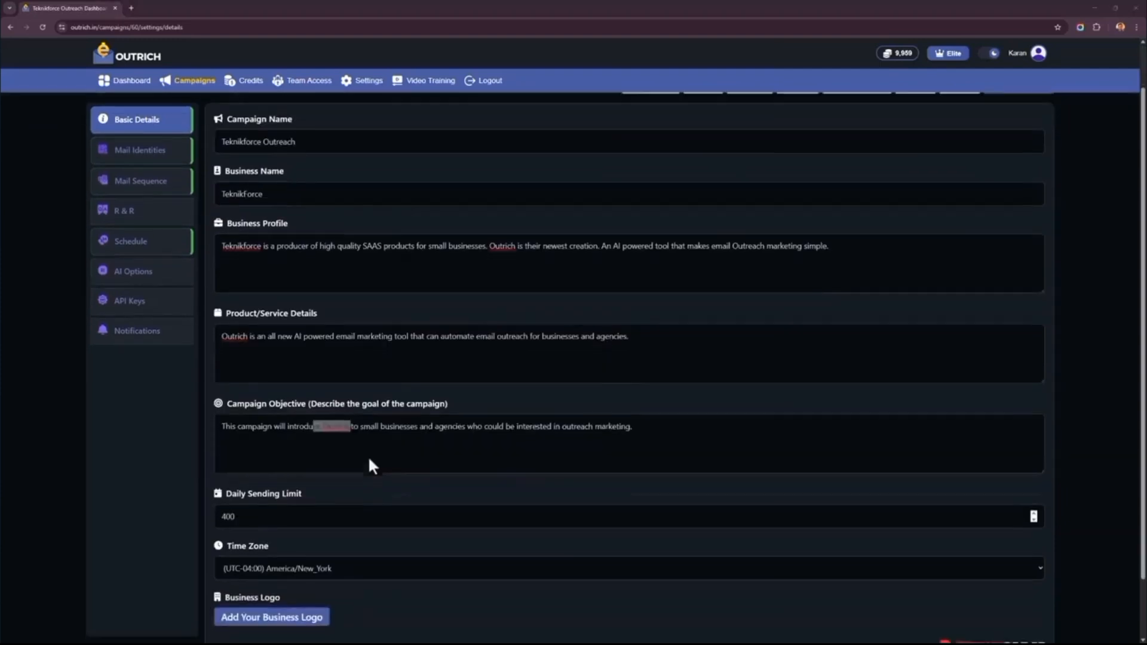
pyautogui.click(282, 447)
pyautogui.hotkey('ctrl', 'a')
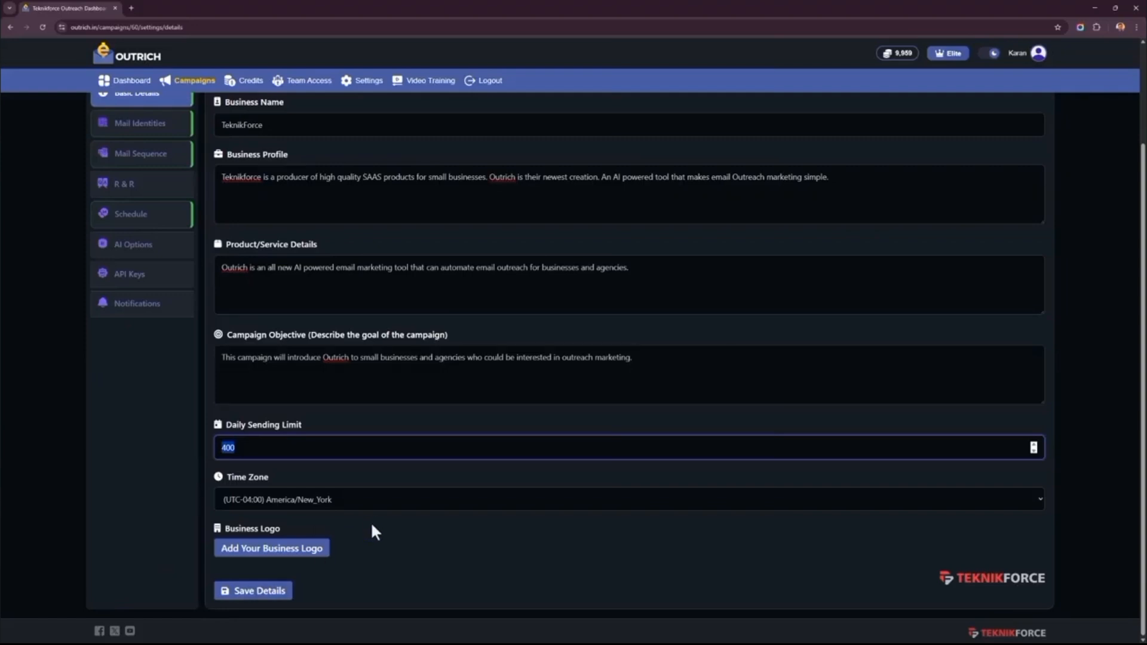
pyautogui.scroll(2, 370, 526)
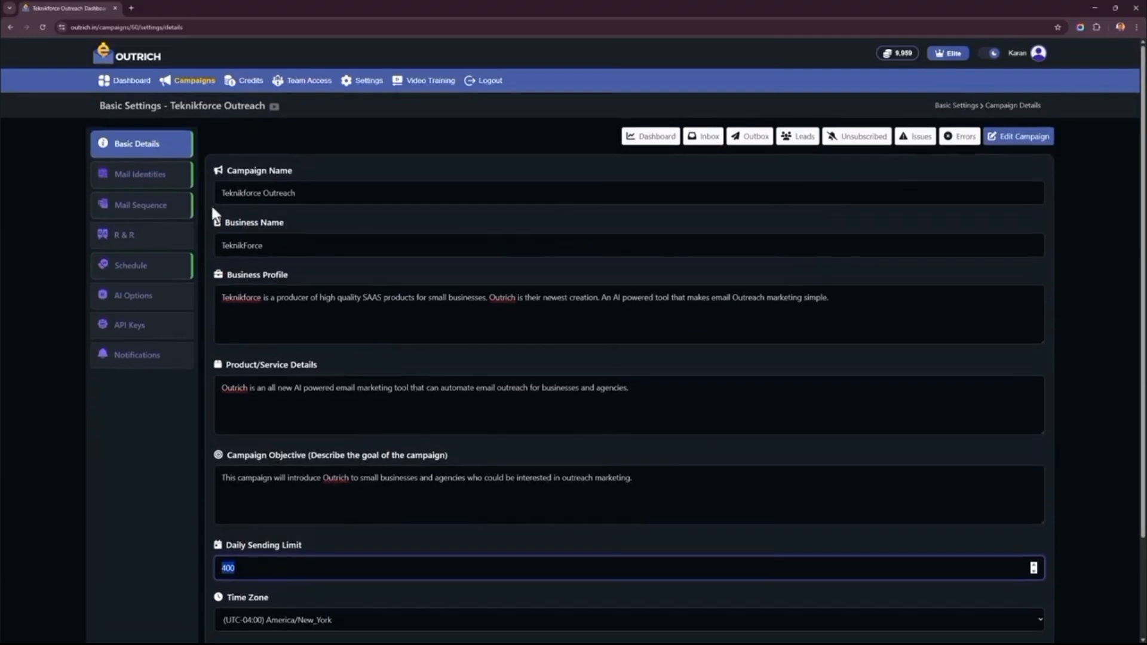
# - Open the form for a new mail identity and examine its account details, daily email limit, SMTP and IMAP fields
pyautogui.click(185, 182)
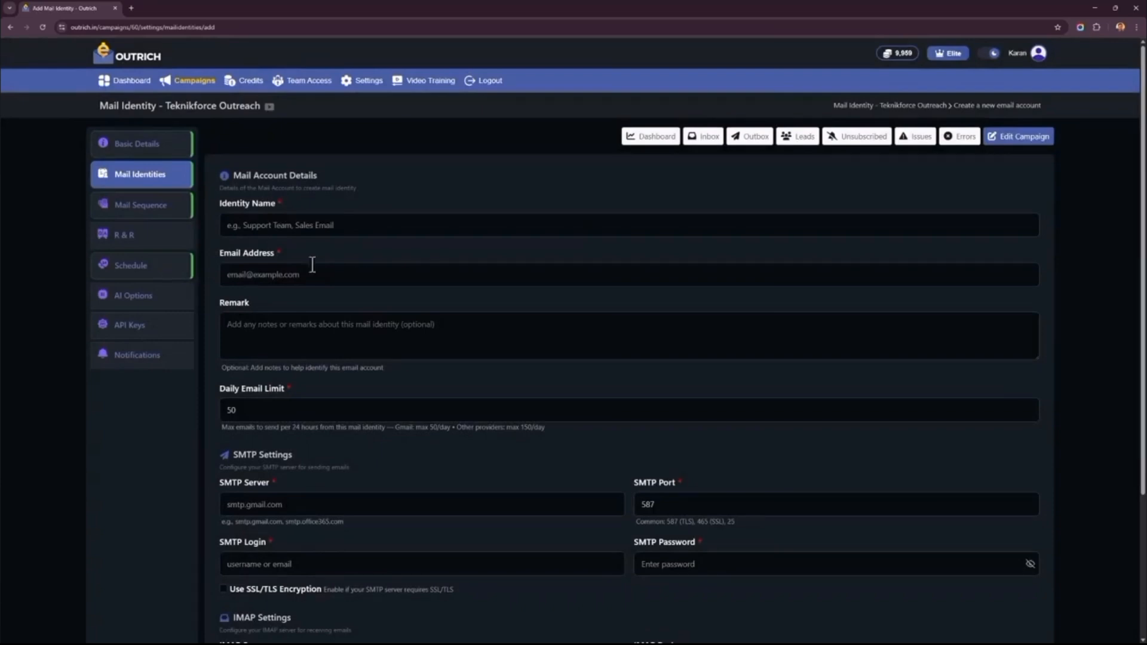
pyautogui.scroll(-2, 329, 298)
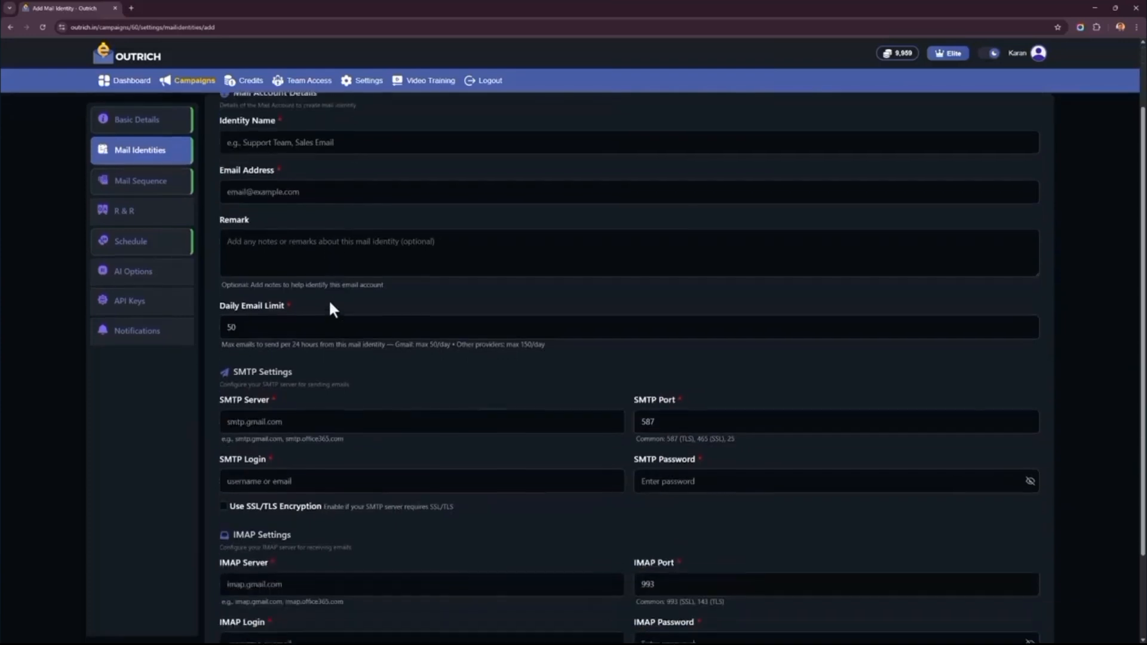
pyautogui.click(328, 245)
pyautogui.scroll(-1, 354, 317)
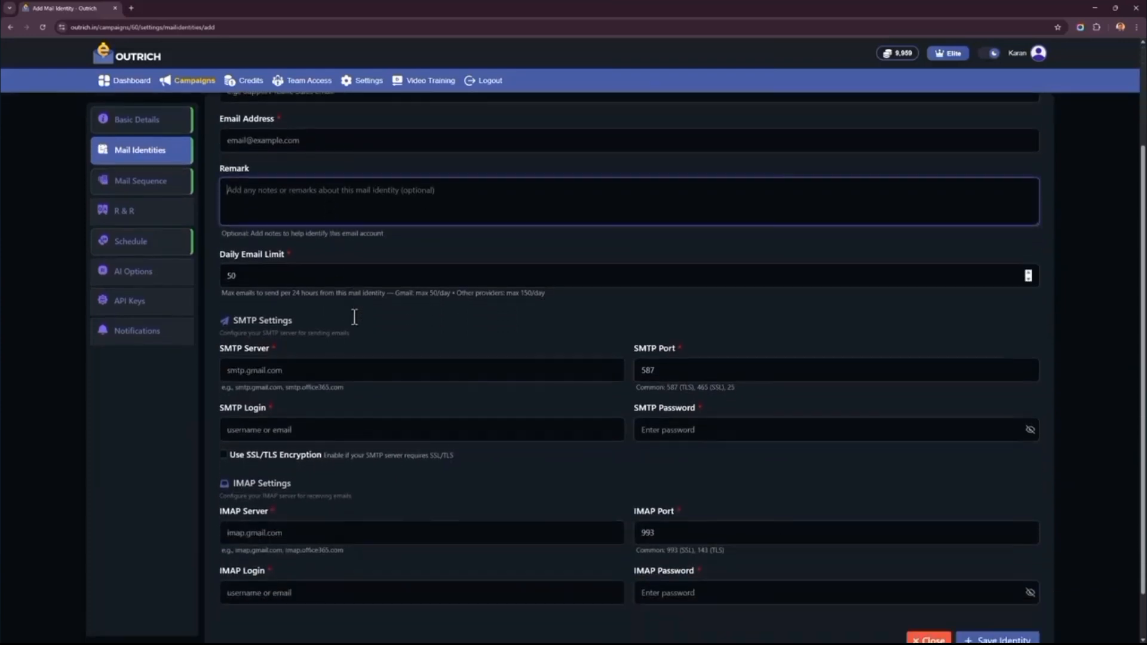
pyautogui.doubleClick(354, 275)
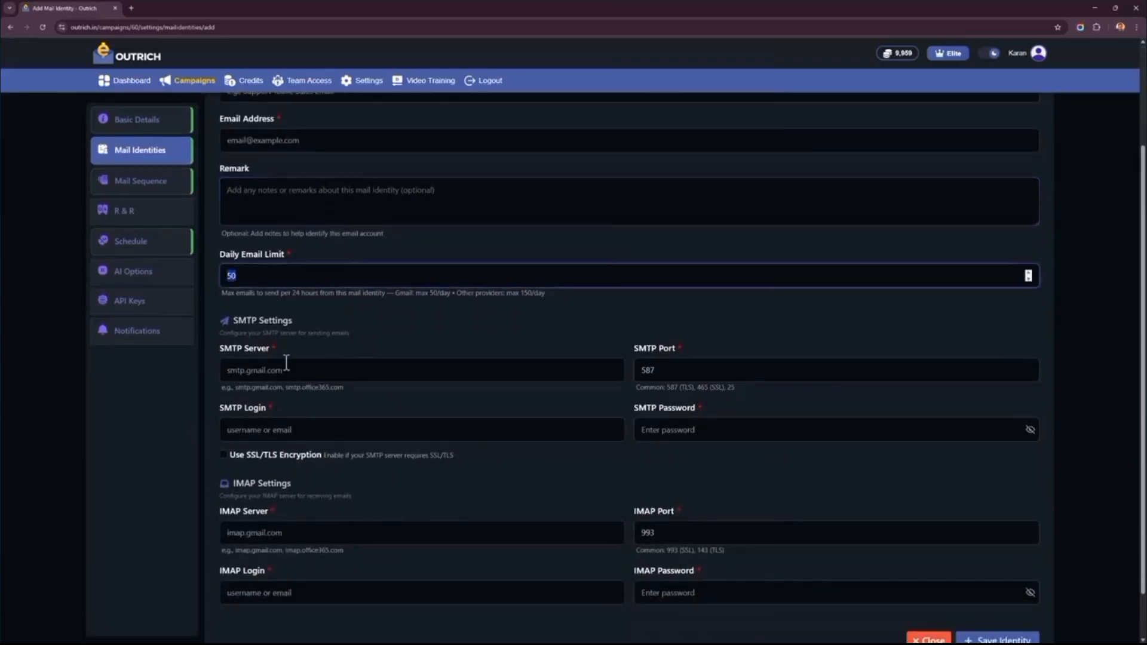
pyautogui.click(298, 322)
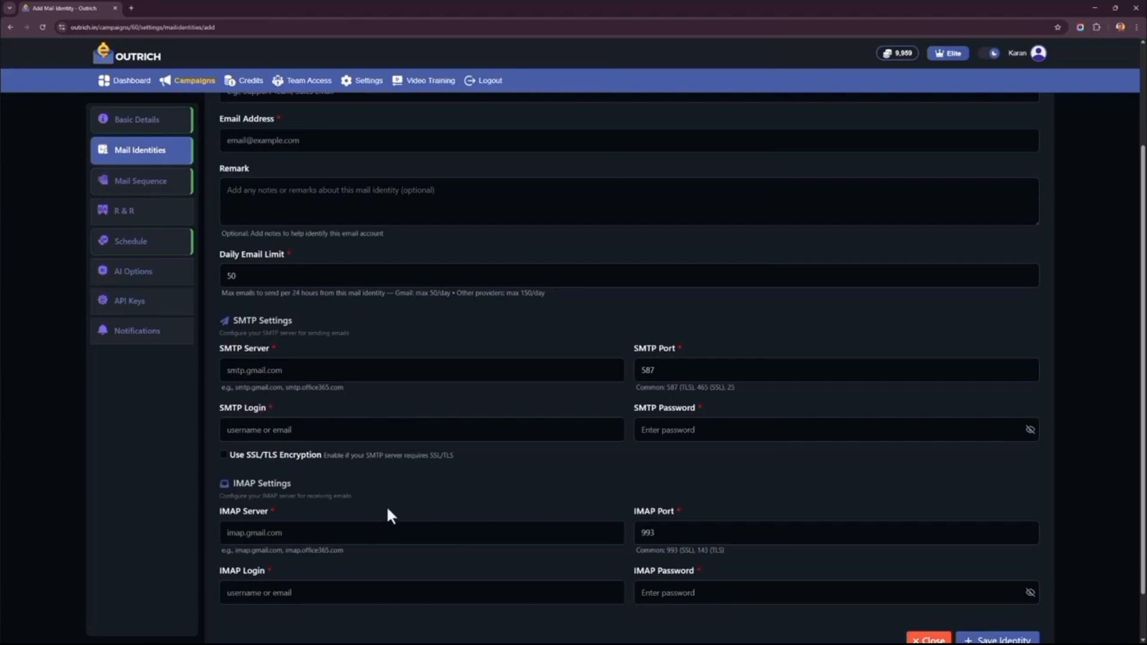
pyautogui.scroll(-1, 366, 430)
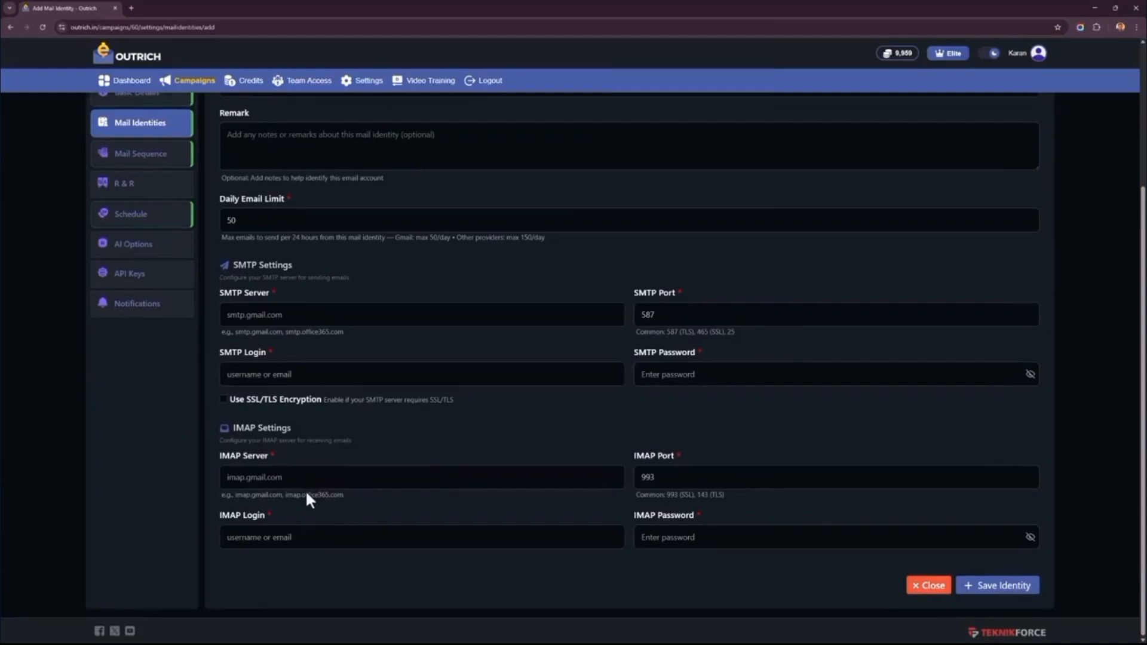
pyautogui.scroll(3, 192, 419)
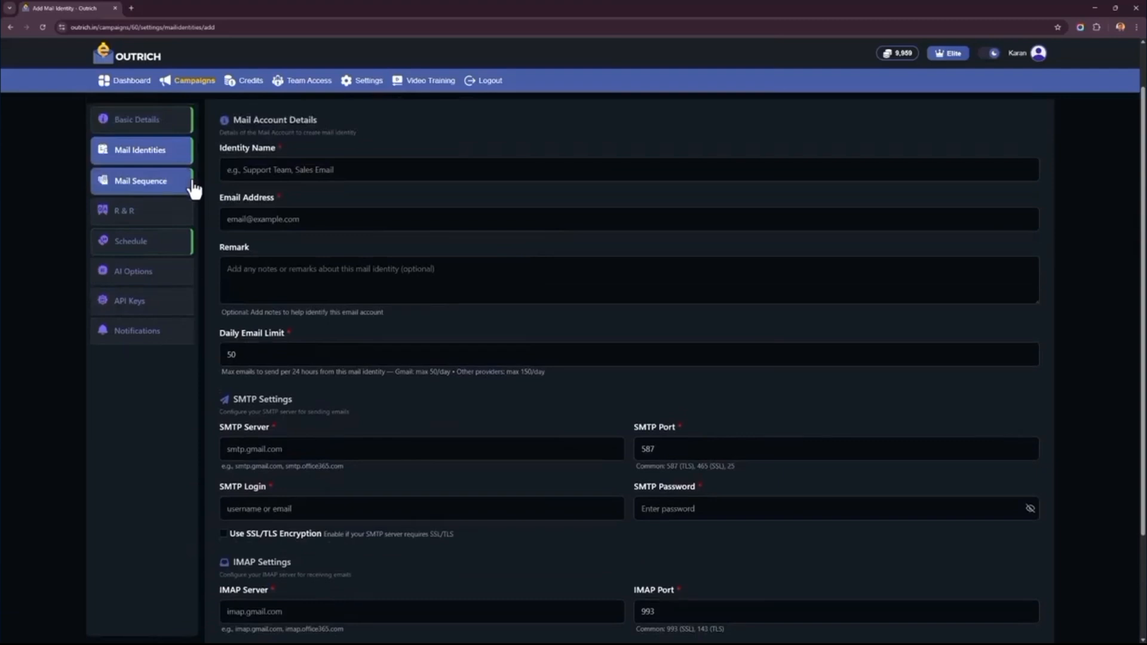
# - Open the first email of the campaign's mail sequence and examine its delay options, keeping Immediate selected
pyautogui.click(104, 182)
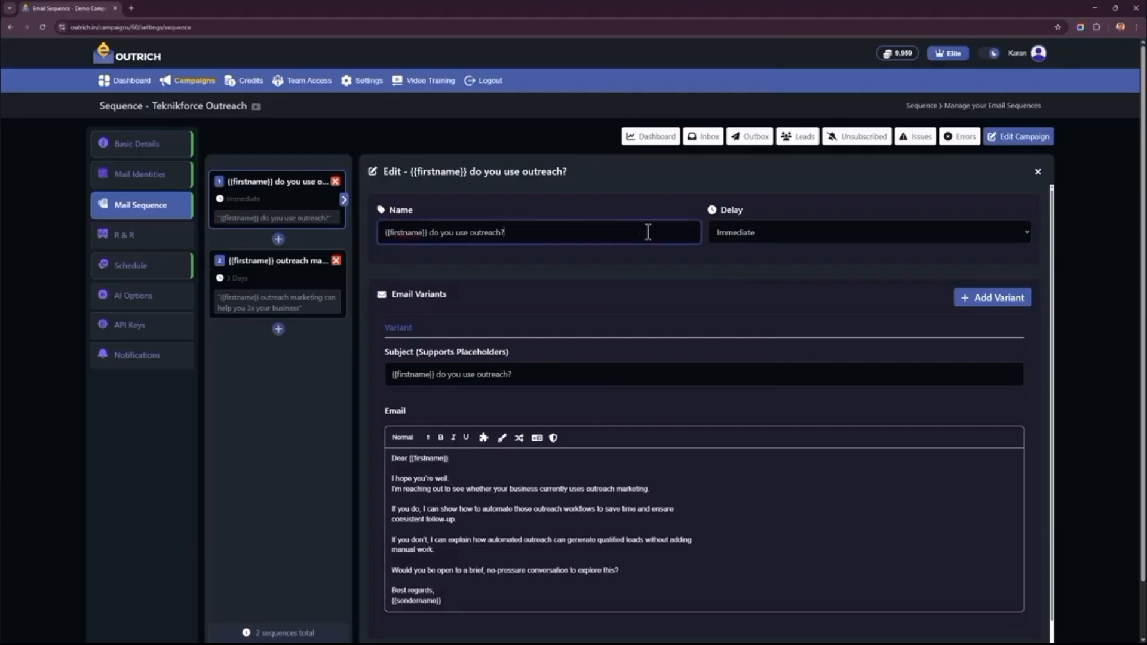
pyautogui.click(797, 240)
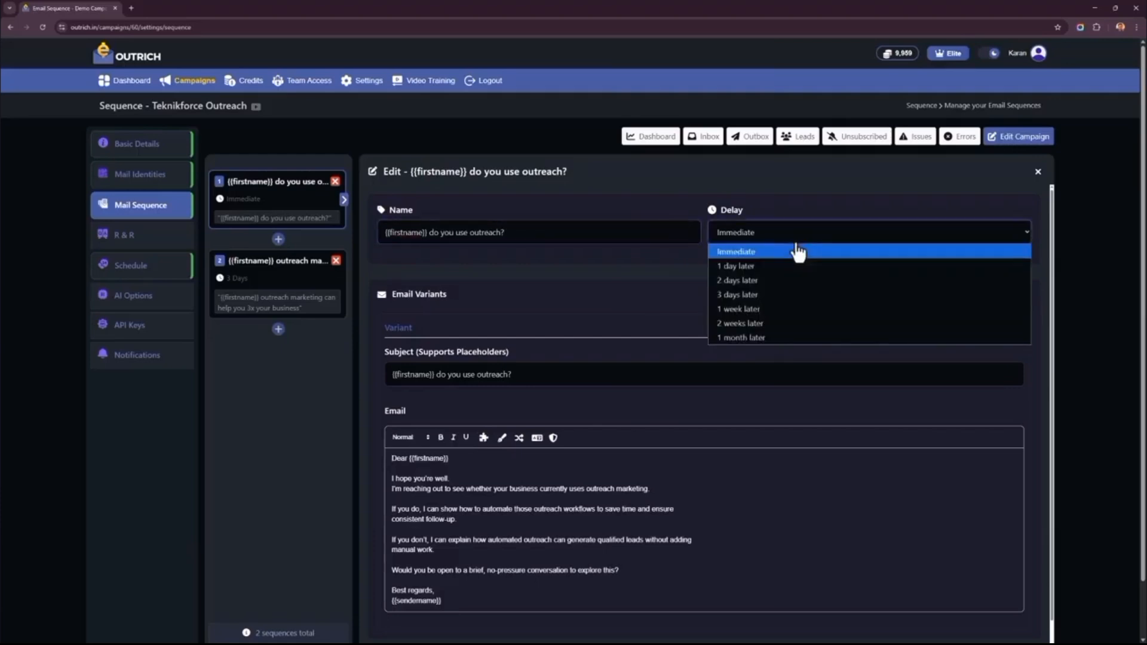
pyautogui.click(593, 272)
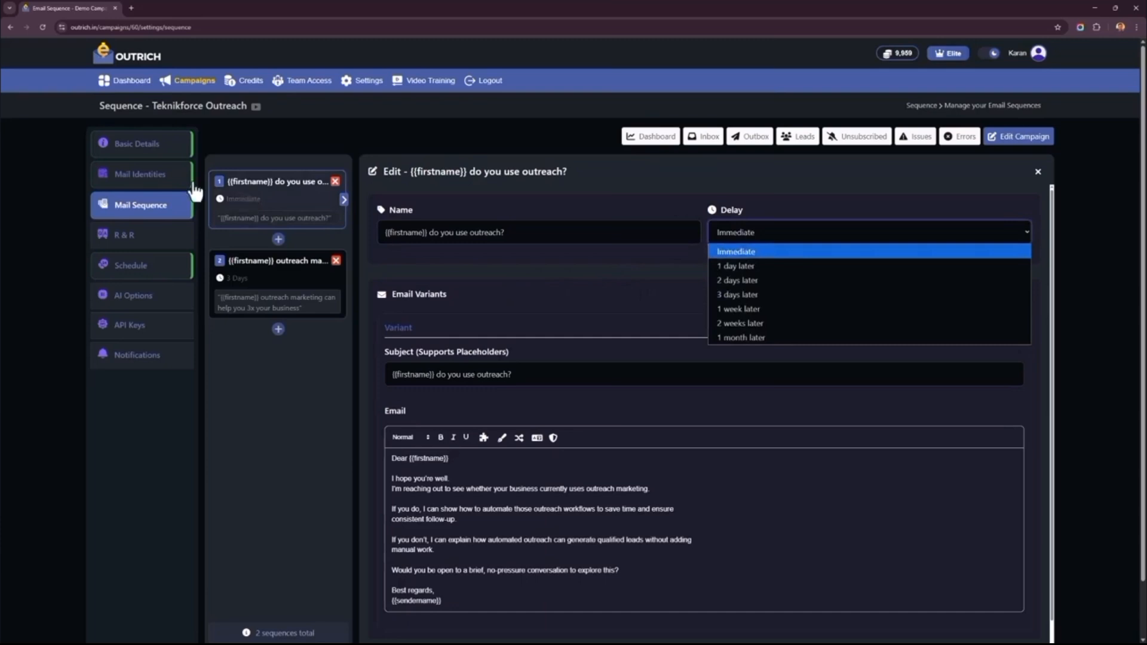
pyautogui.click(750, 266)
pyautogui.click(746, 237)
pyautogui.click(748, 249)
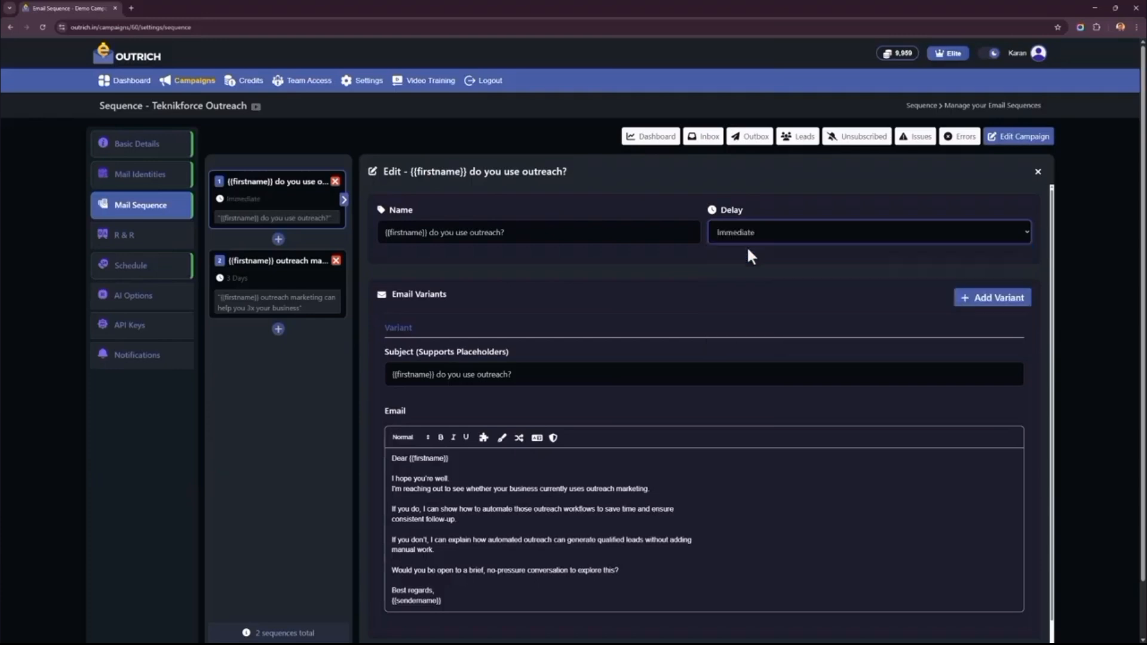
# - Check the first email's delay choices, keeping Immediate, and review its subject line and body text
pyautogui.click(820, 239)
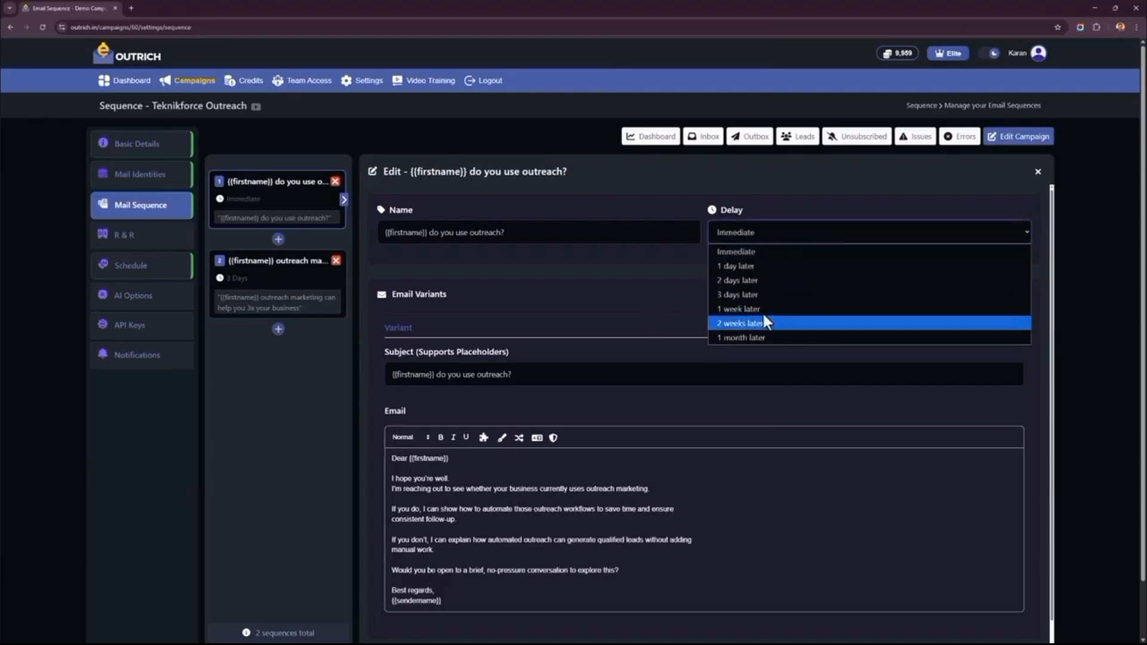
pyautogui.click(763, 250)
pyautogui.scroll(-1, 562, 296)
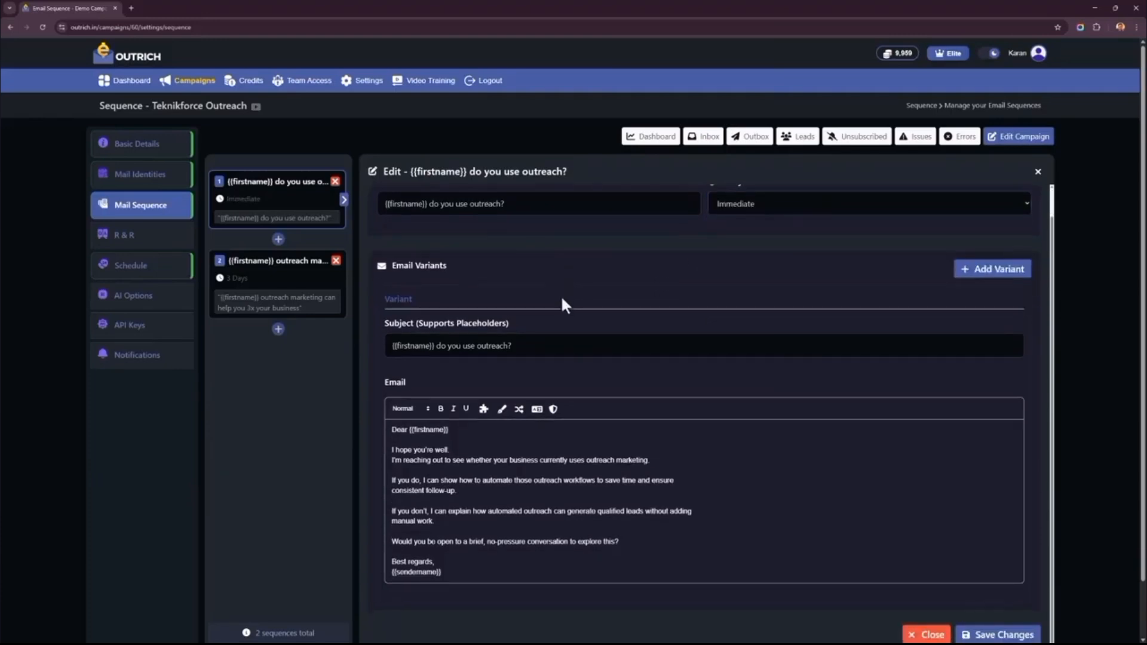
pyautogui.moveTo(476, 346); pyautogui.dragTo(368, 329)
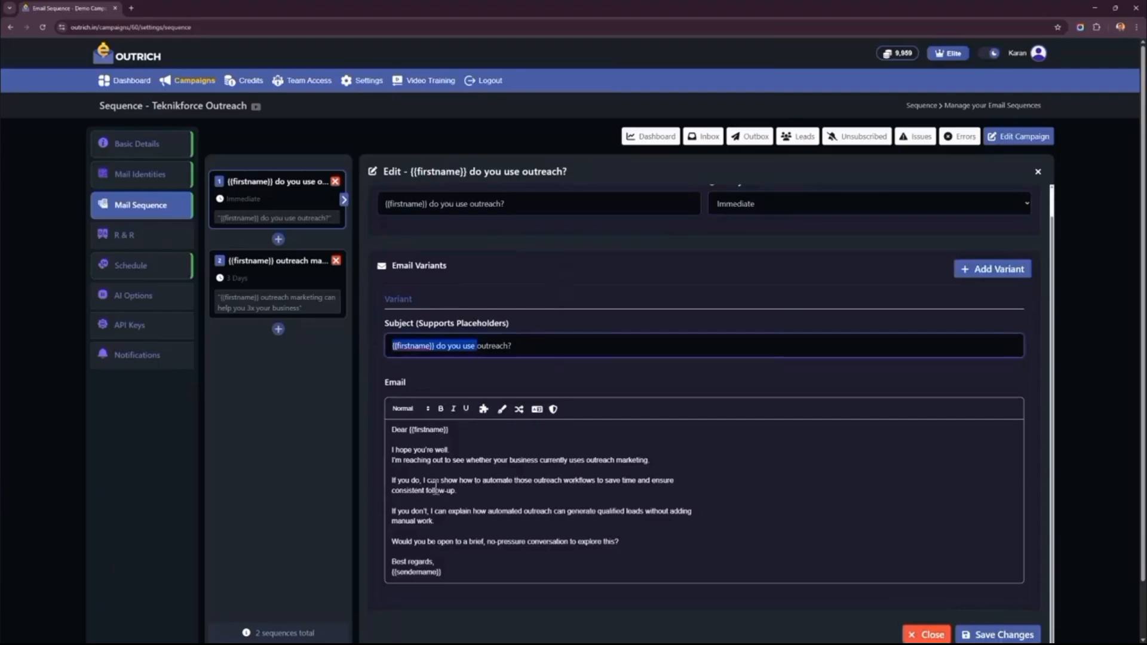
pyautogui.moveTo(503, 454); pyautogui.dragTo(504, 584)
pyautogui.click(480, 464)
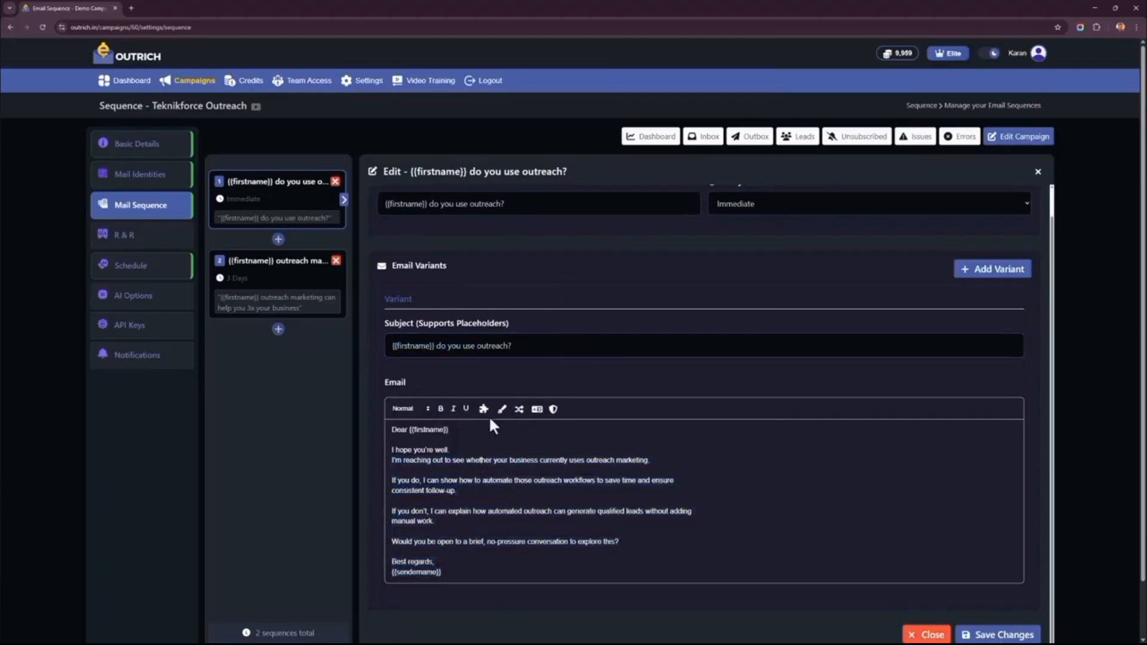
# - View the AI Writer and AI Spintax tools for the email body, closing each without applying any content
pyautogui.click(502, 409)
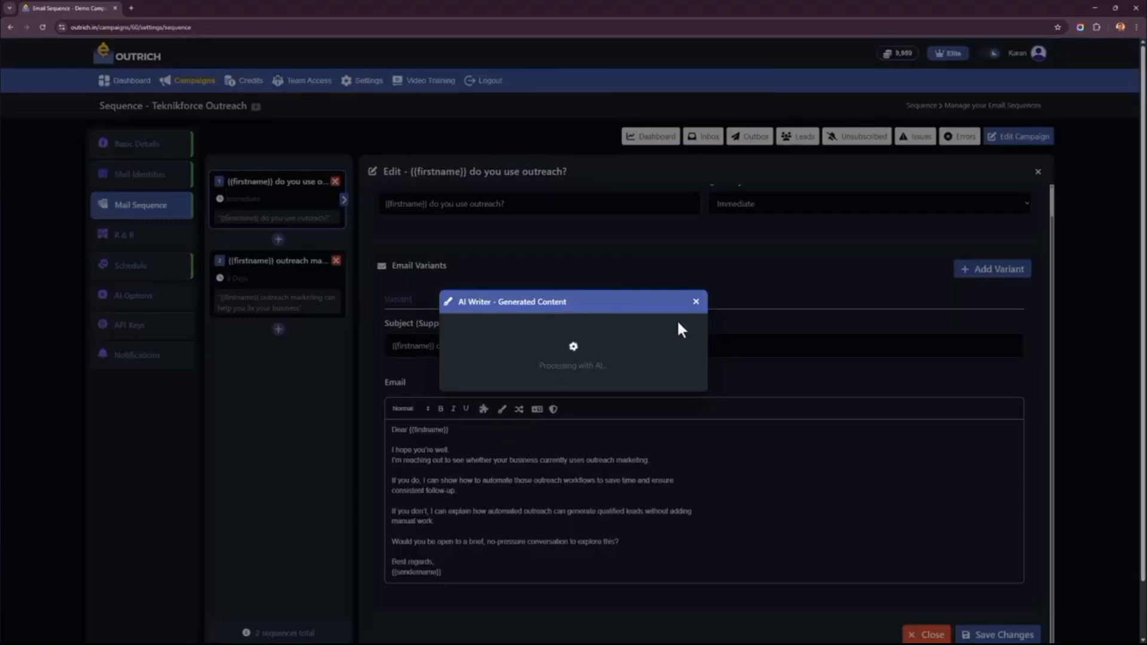
pyautogui.click(696, 302)
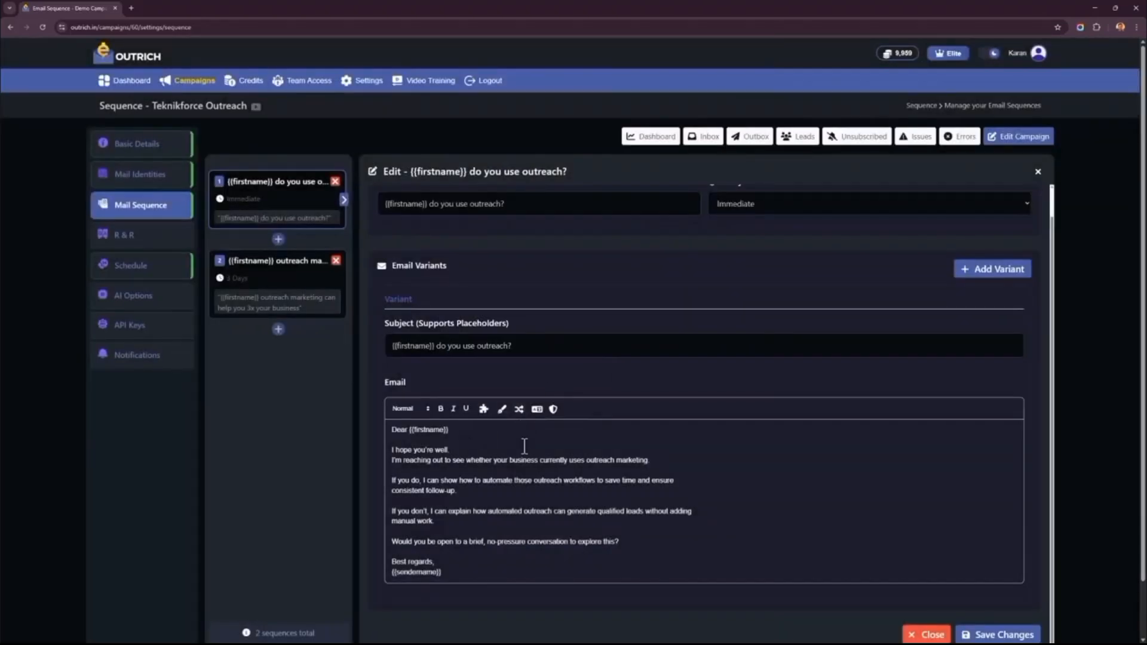
pyautogui.click(519, 410)
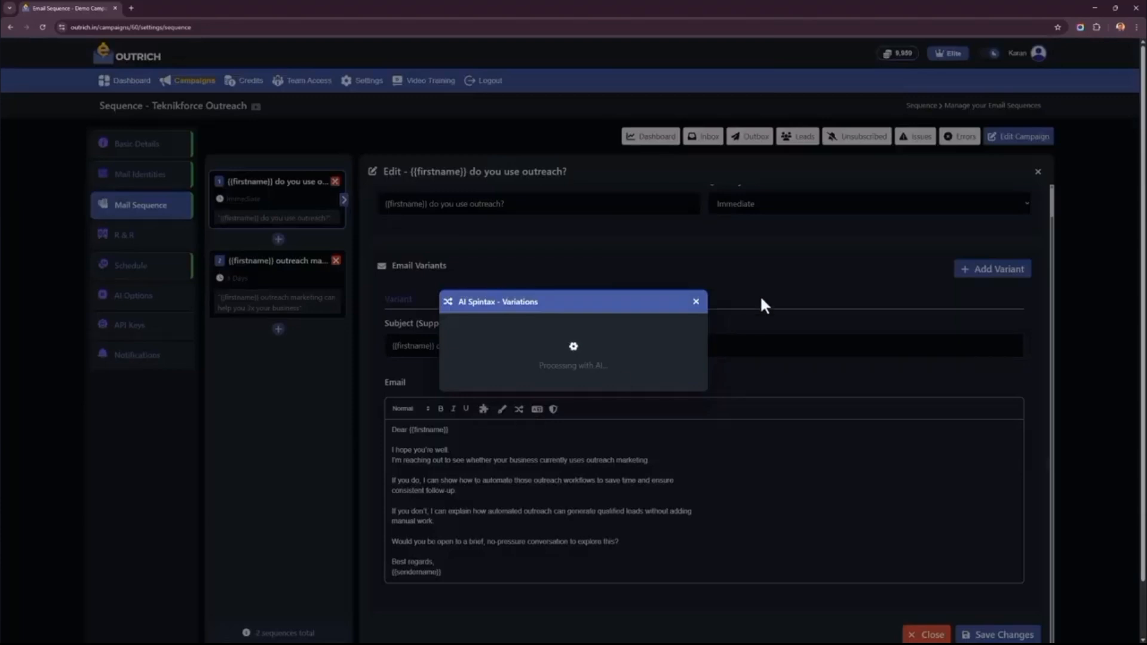
pyautogui.click(695, 303)
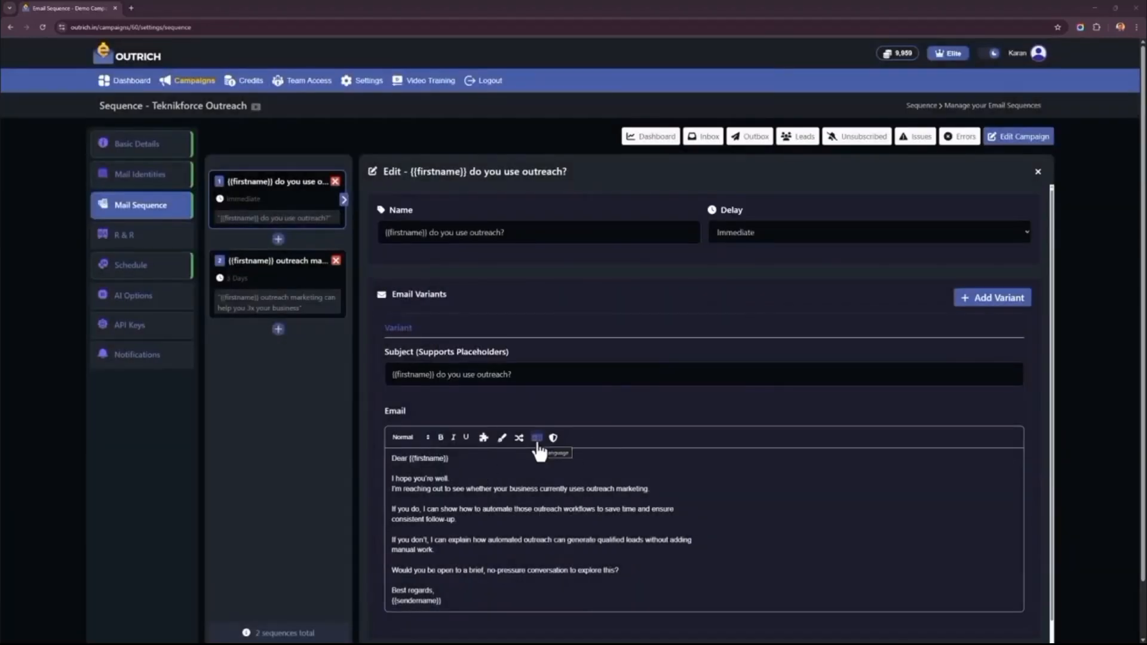
# - Review the first email's body paragraphs and save the email
pyautogui.moveTo(507, 499); pyautogui.dragTo(545, 571)
pyautogui.click(546, 570)
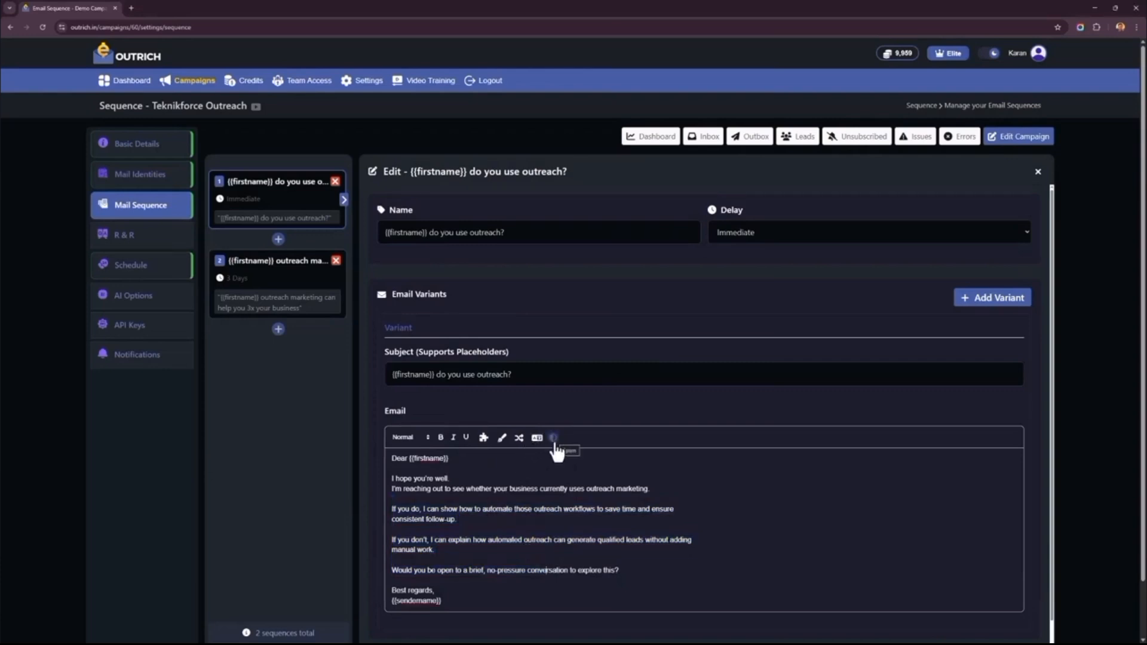
pyautogui.moveTo(442, 499); pyautogui.dragTo(456, 547)
pyautogui.click(455, 547)
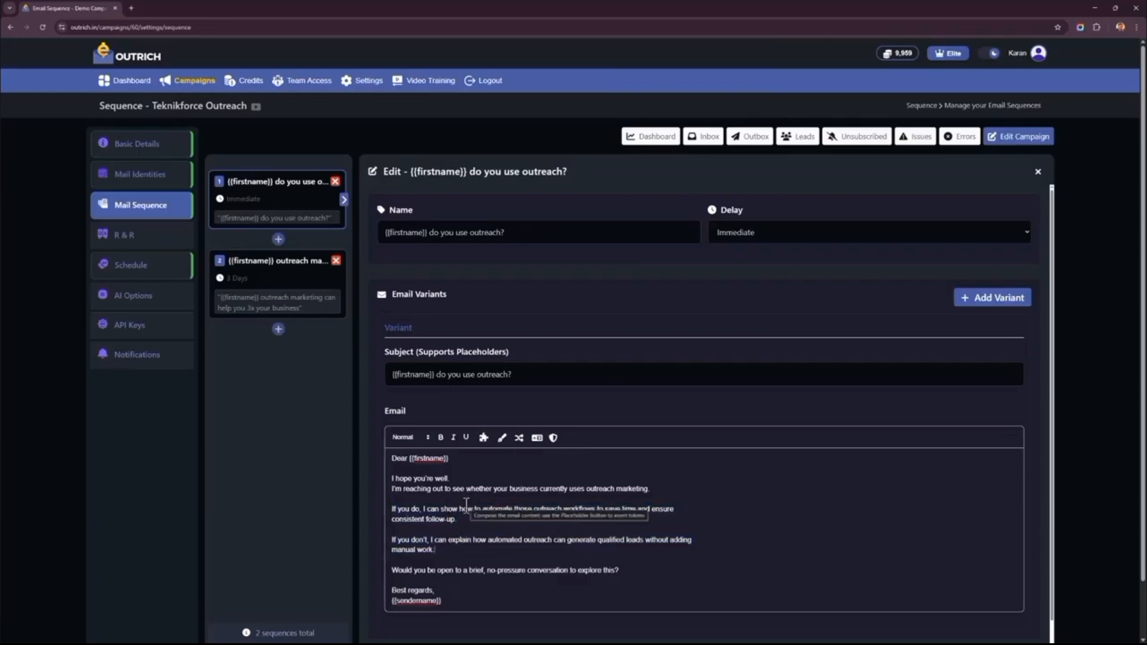
pyautogui.scroll(-1, 460, 505)
pyautogui.scroll(-2, 459, 505)
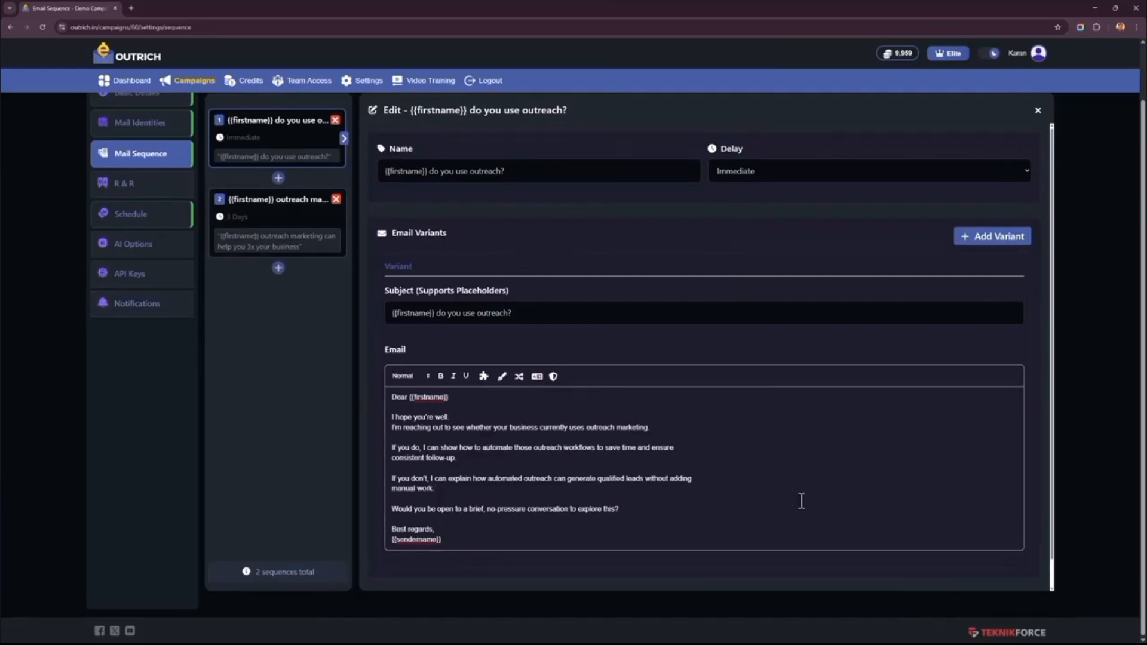
pyautogui.scroll(-1, 836, 514)
pyautogui.click(970, 575)
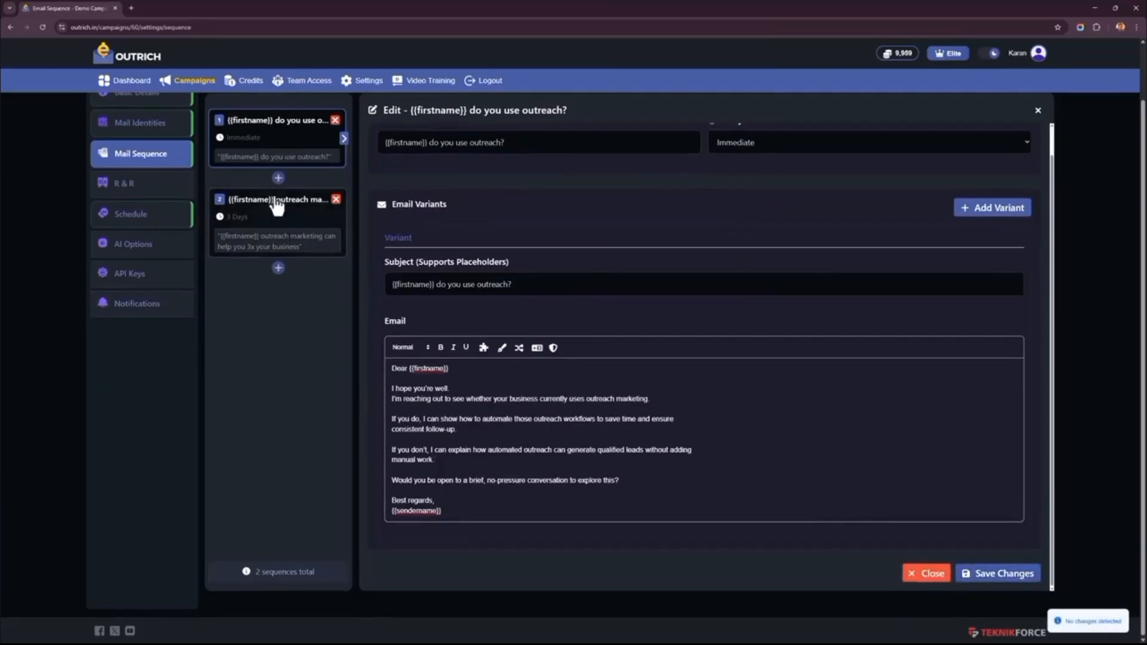
# - Open the campaign's R&R entry "What is Outrich?", read its prepared reply and return to the response list
pyautogui.click(167, 188)
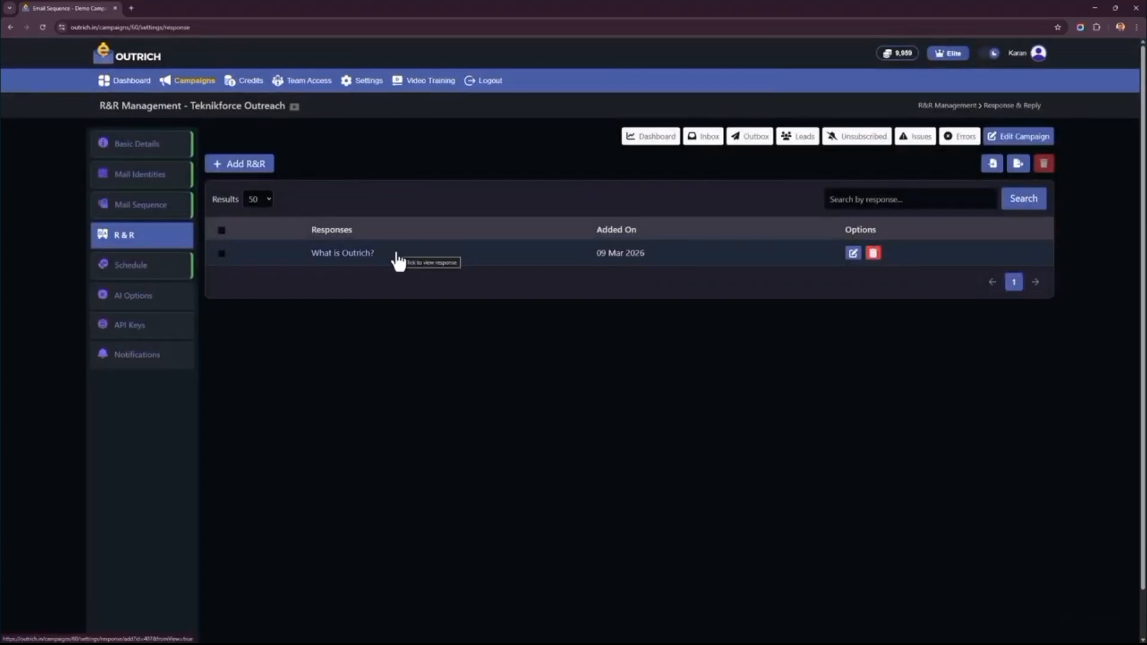
pyautogui.click(352, 262)
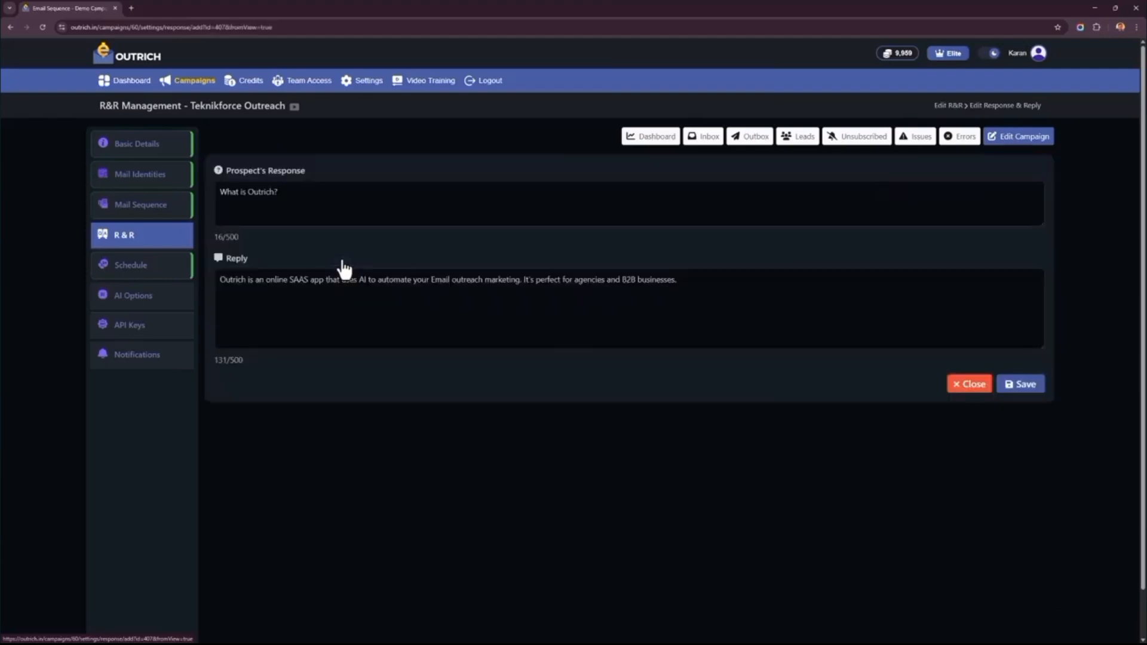
pyautogui.moveTo(327, 279); pyautogui.dragTo(530, 348)
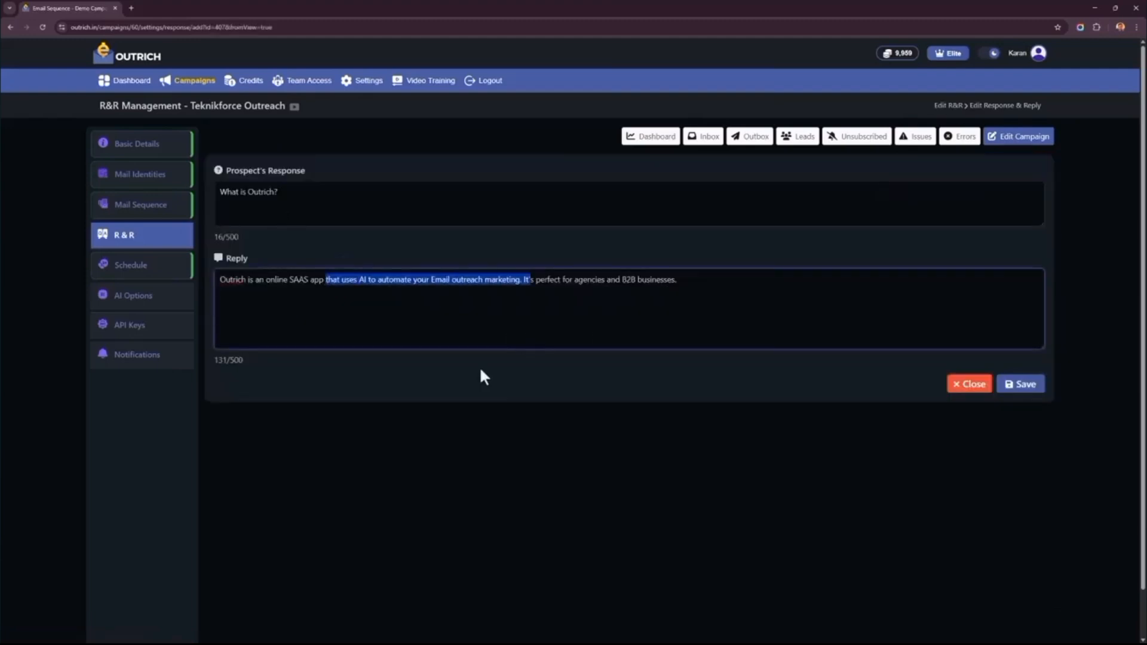
pyautogui.rightClick(296, 487)
pyautogui.click(313, 276)
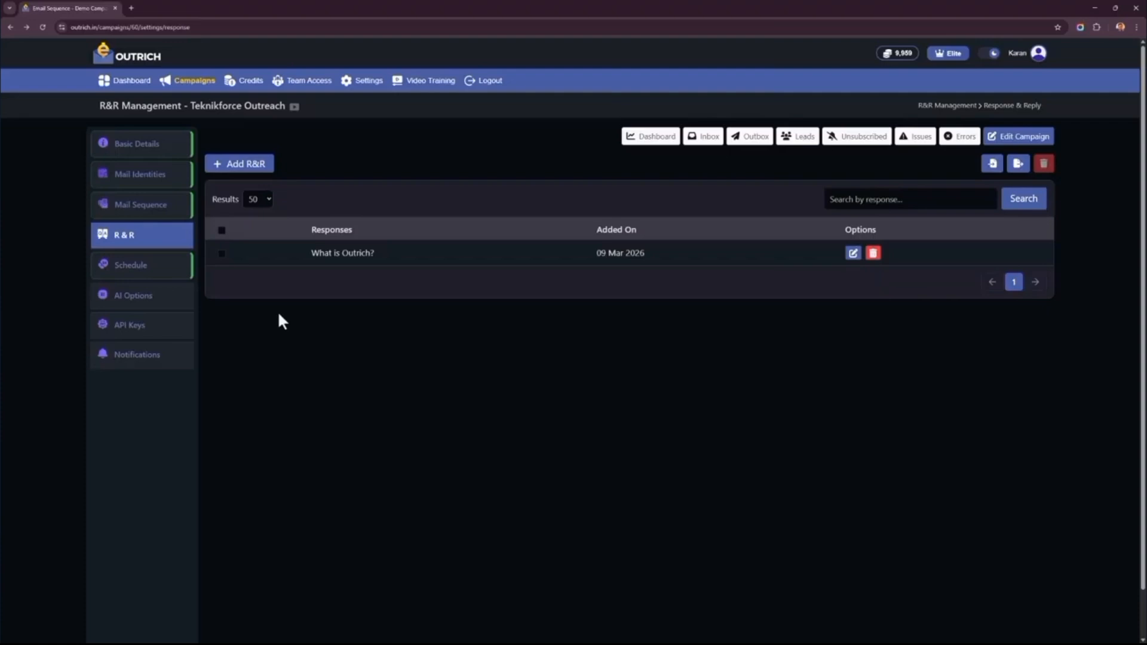
# - Exclude Saturday and Sunday from the campaign's sending schedule, check Monday's sending hours, and save the schedule
pyautogui.click(165, 273)
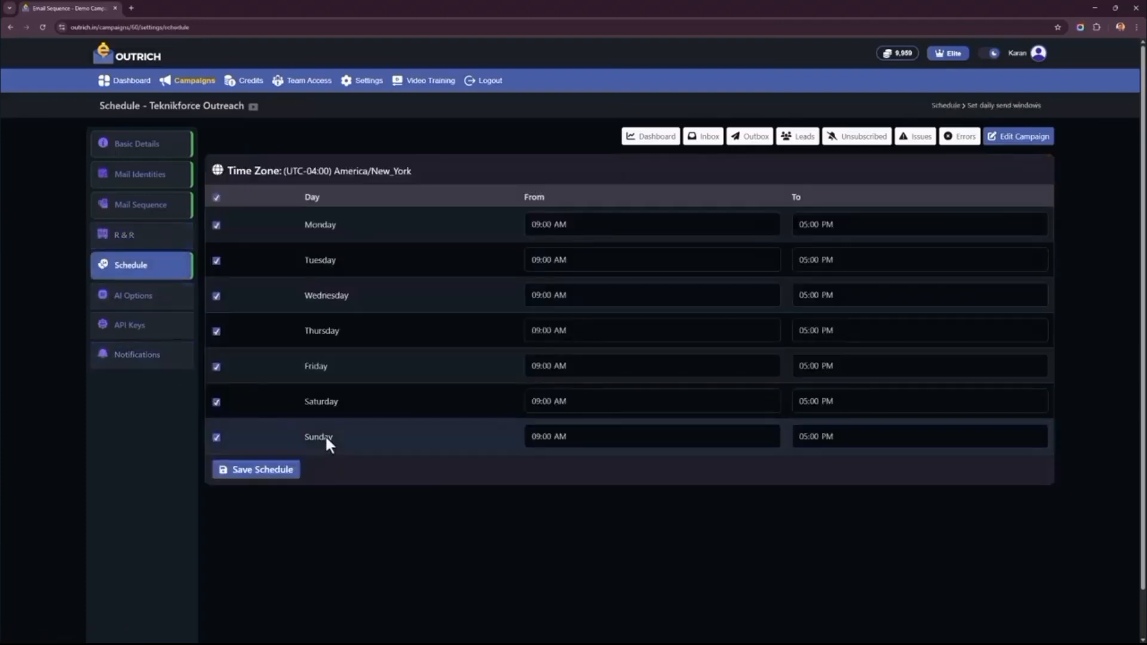
pyautogui.click(215, 440)
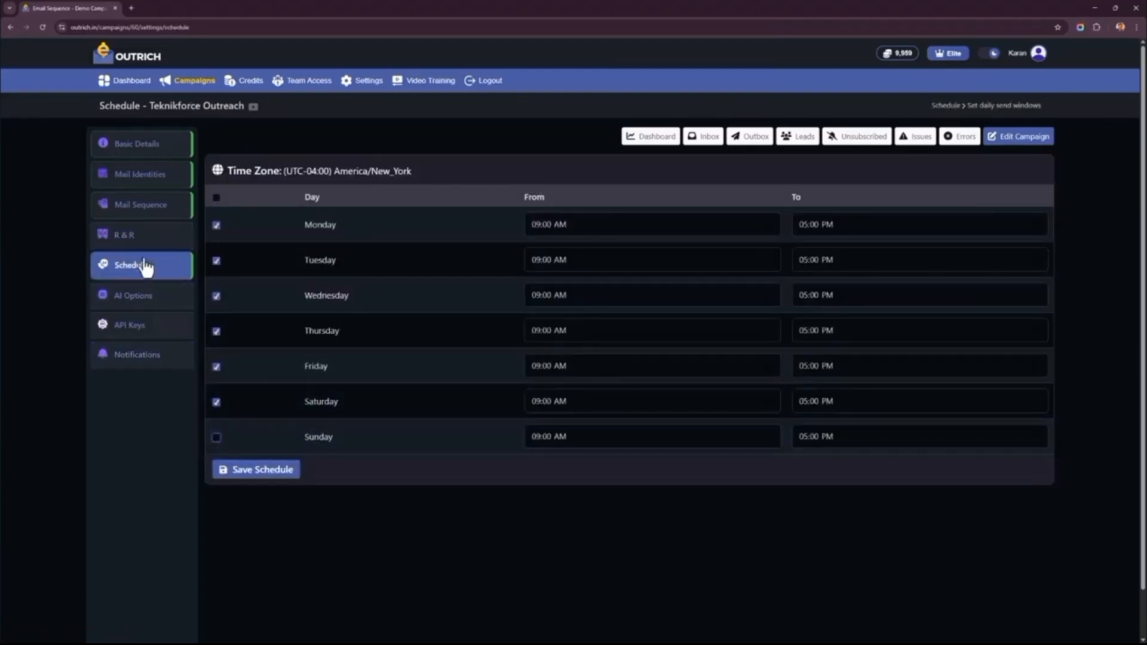
pyautogui.click(217, 404)
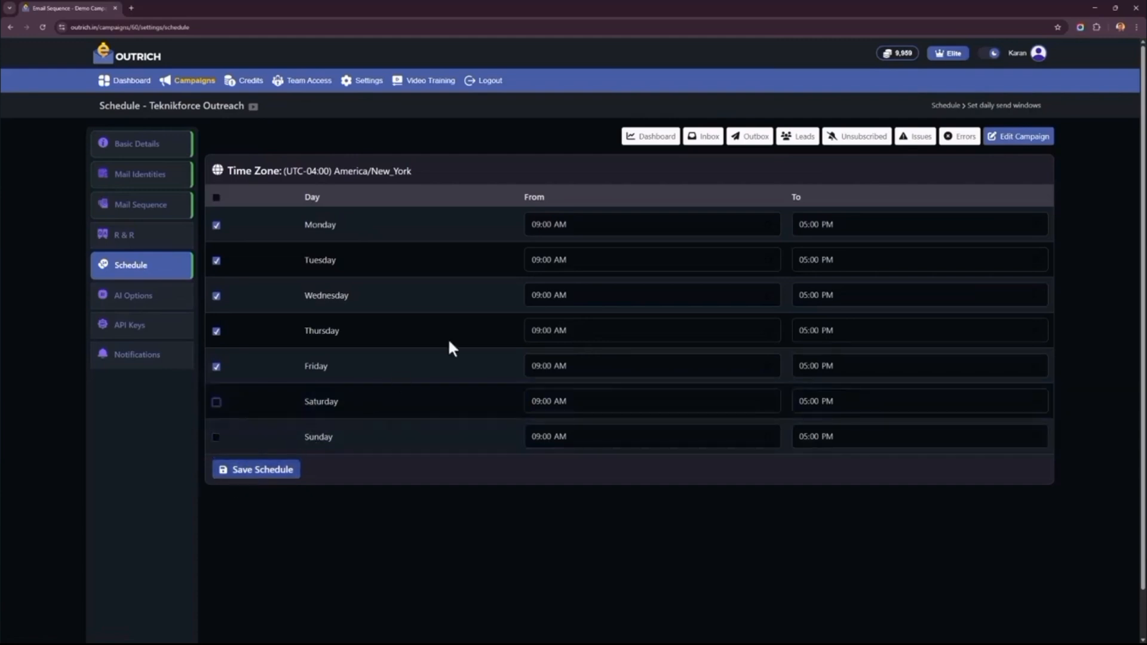
pyautogui.click(633, 227)
pyautogui.click(837, 230)
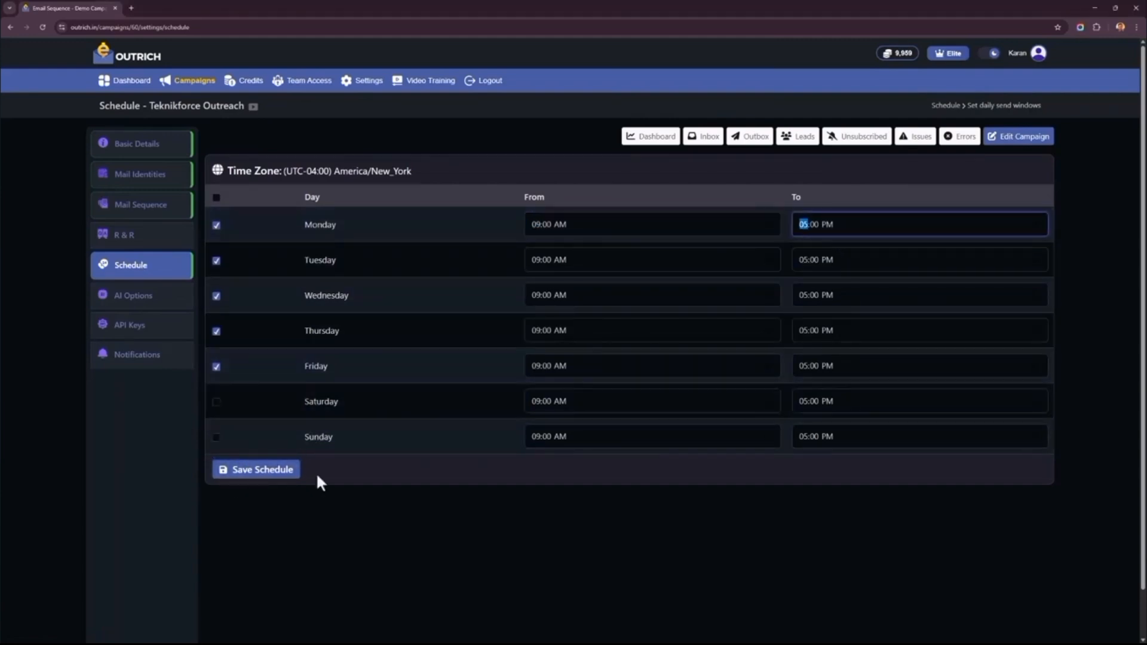
pyautogui.click(225, 478)
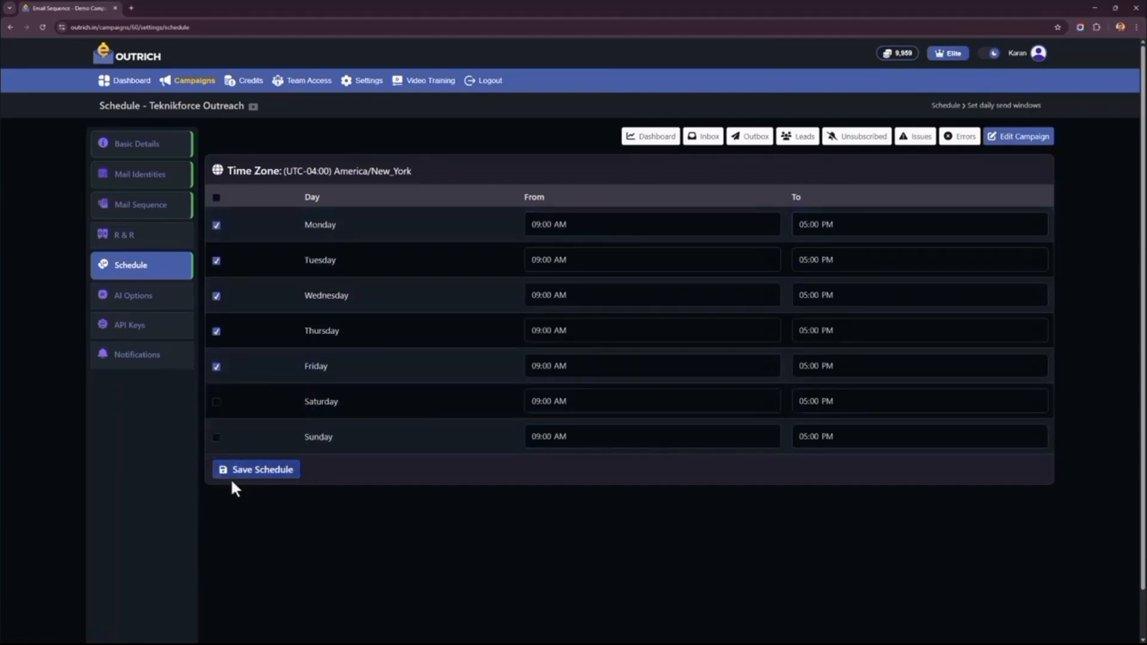
# - Review the campaign's AI options and available AI models, keep GPT selected, and save the options
pyautogui.click(179, 310)
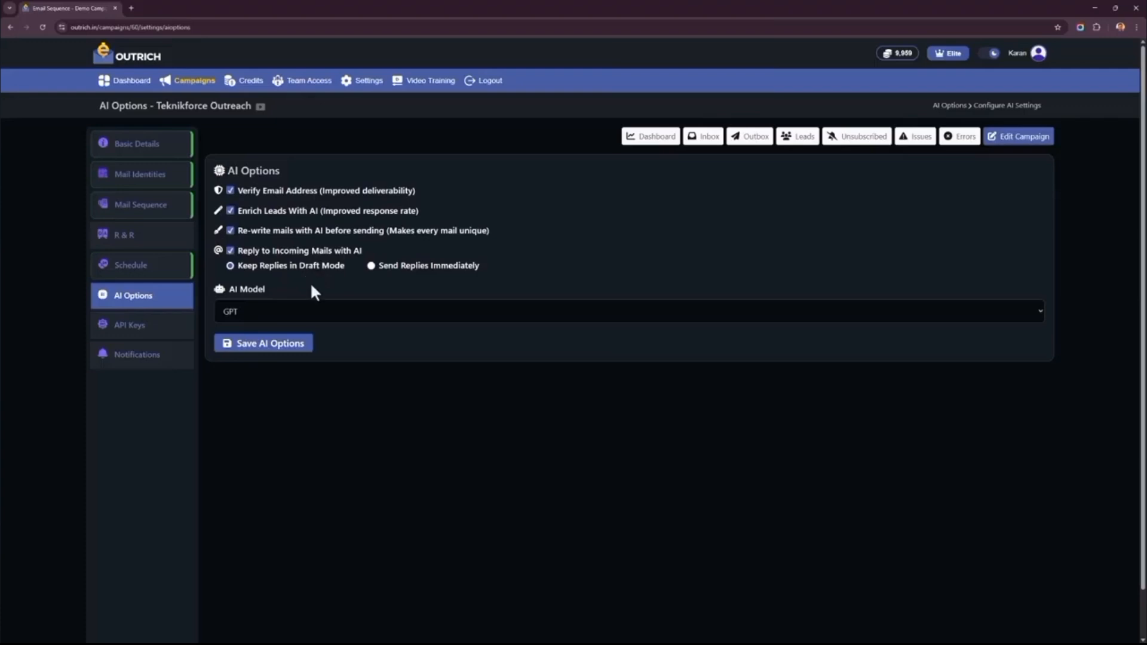
pyautogui.click(311, 318)
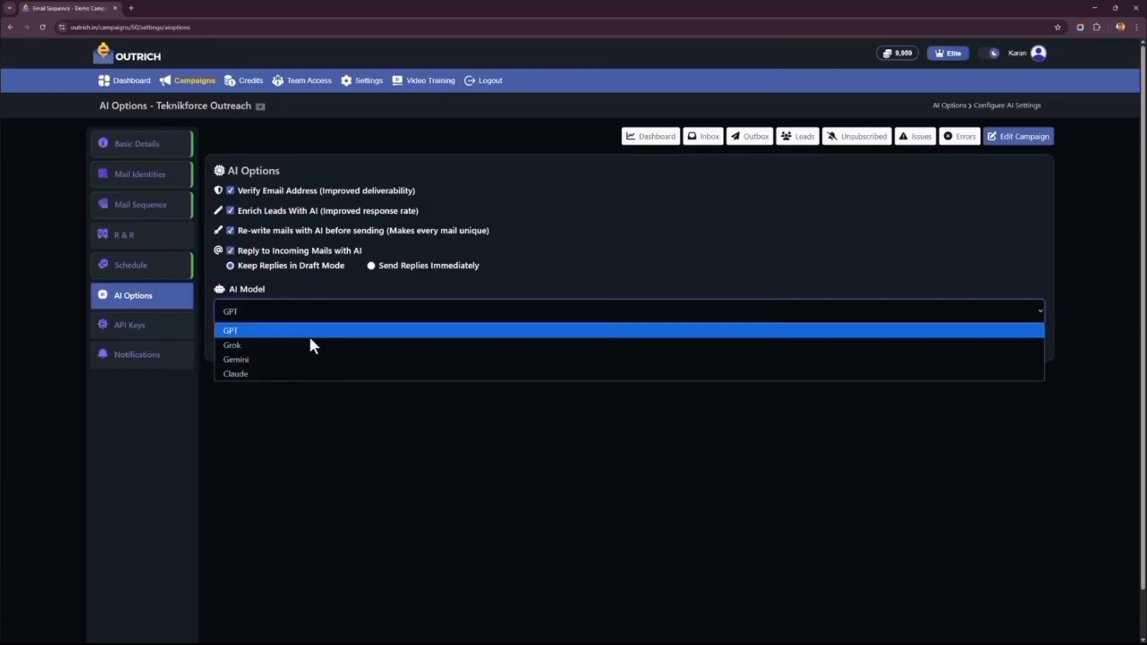
pyautogui.click(322, 448)
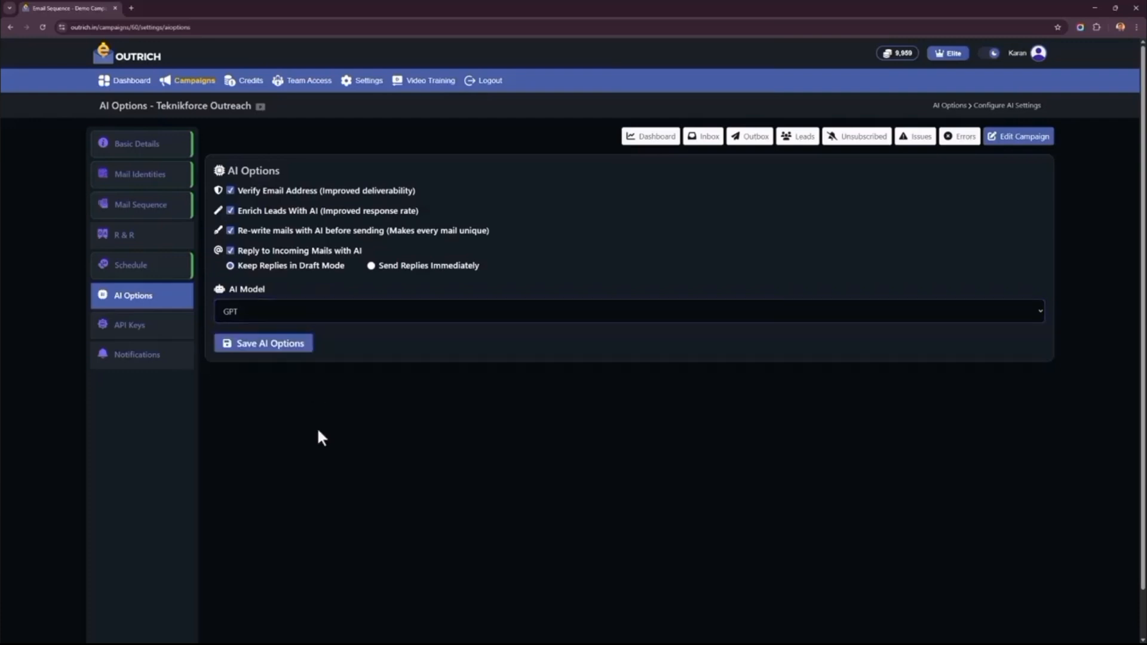
pyautogui.click(285, 357)
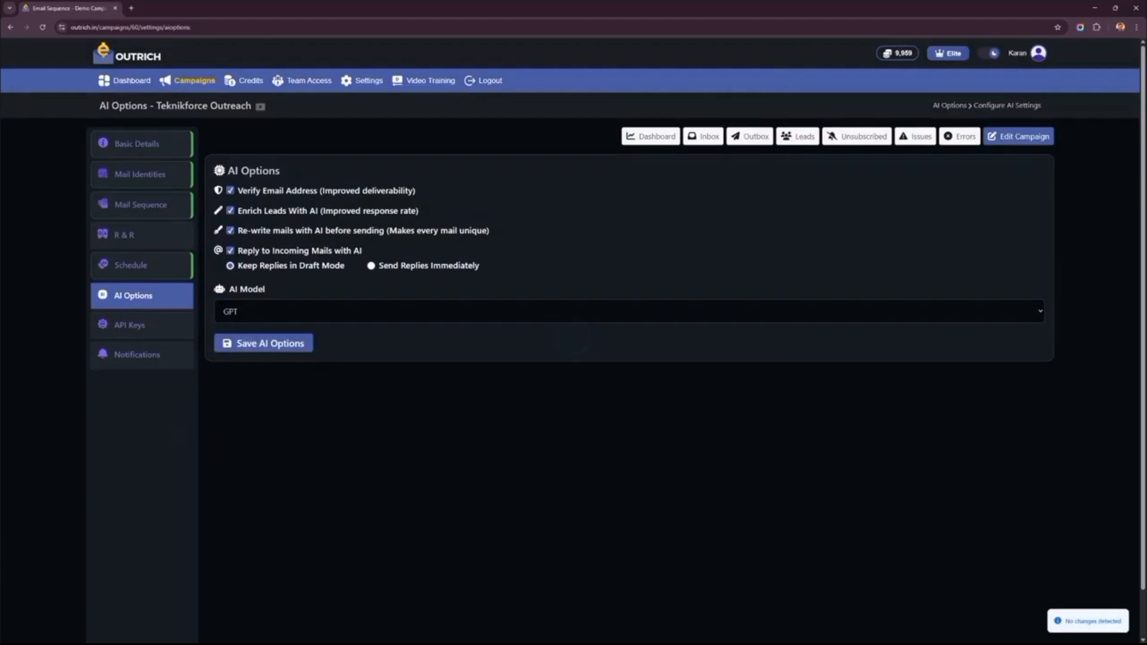
# - Review the campaign's API key management and its email notification settings
pyautogui.click(146, 327)
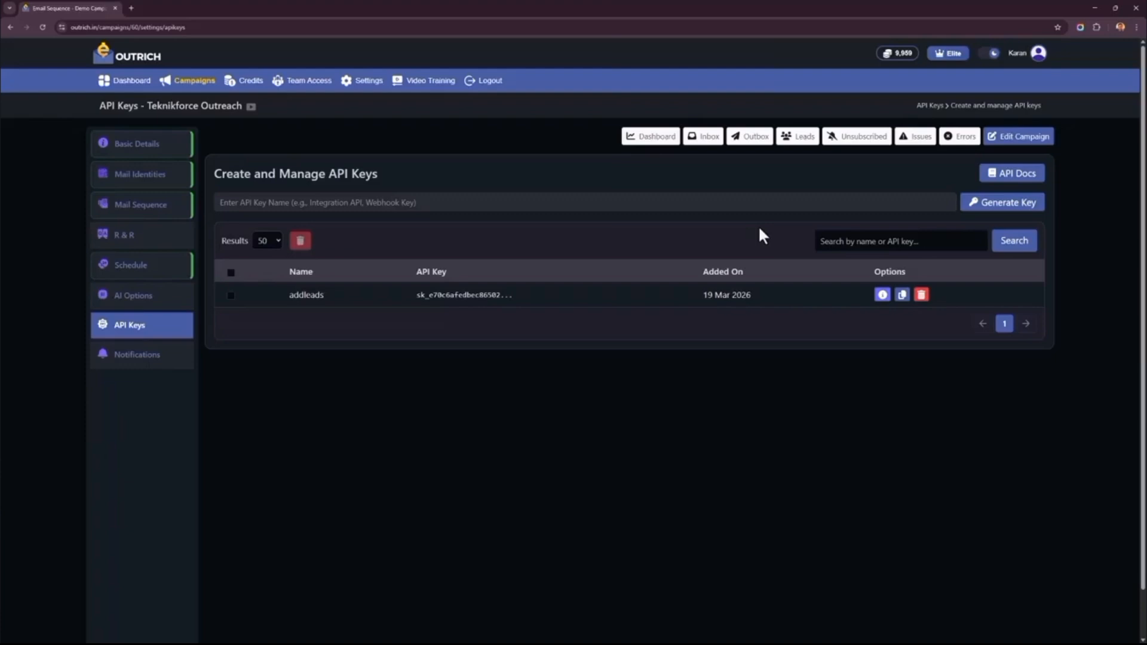
pyautogui.click(162, 359)
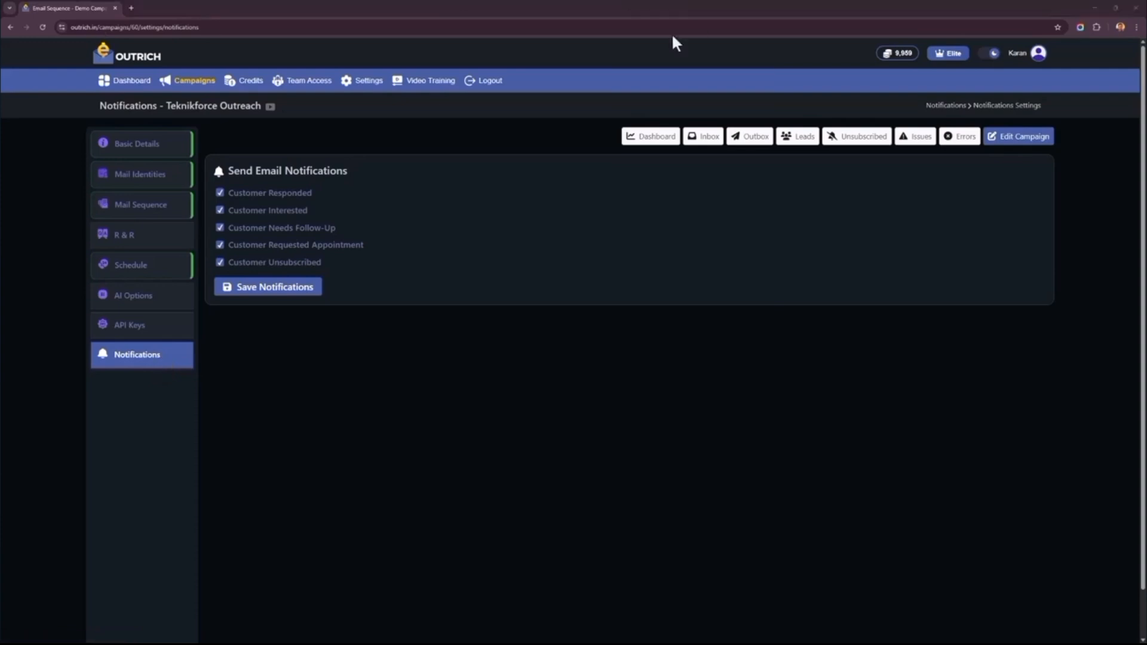
# - Open the campaign's leads and look through the whole list
pyautogui.click(805, 151)
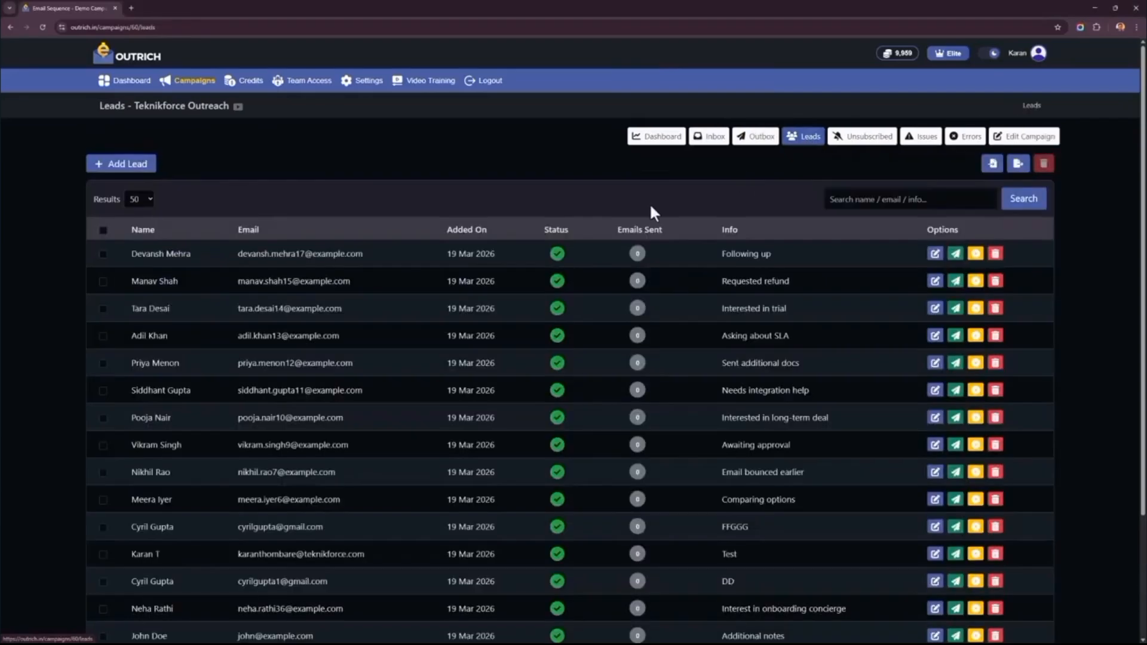
pyautogui.scroll(-1, 277, 545)
pyautogui.scroll(-3, 276, 545)
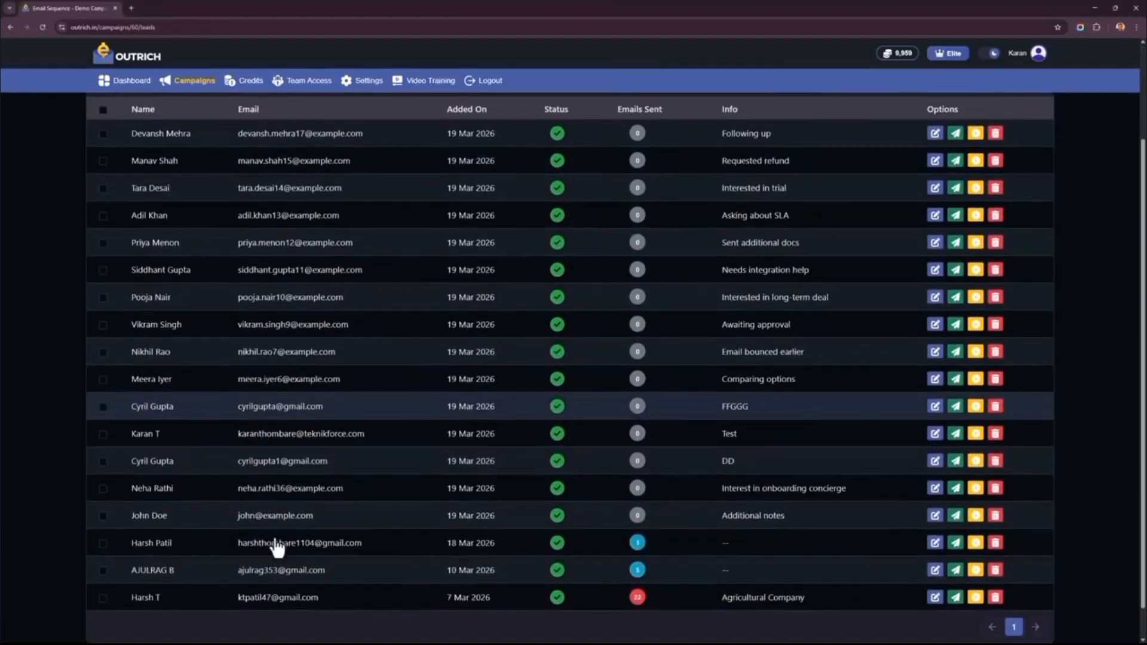
pyautogui.scroll(4, 273, 545)
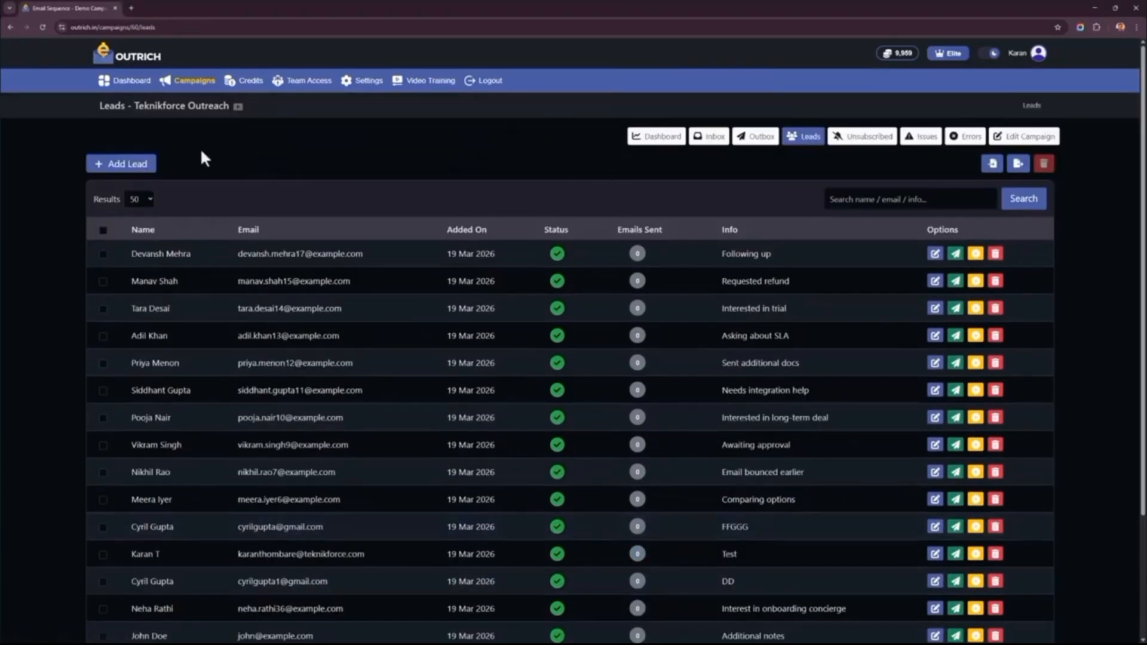
# - Examine the form for adding a single lead and the CSV format for importing leads, leaving both without adding anything
pyautogui.click(137, 163)
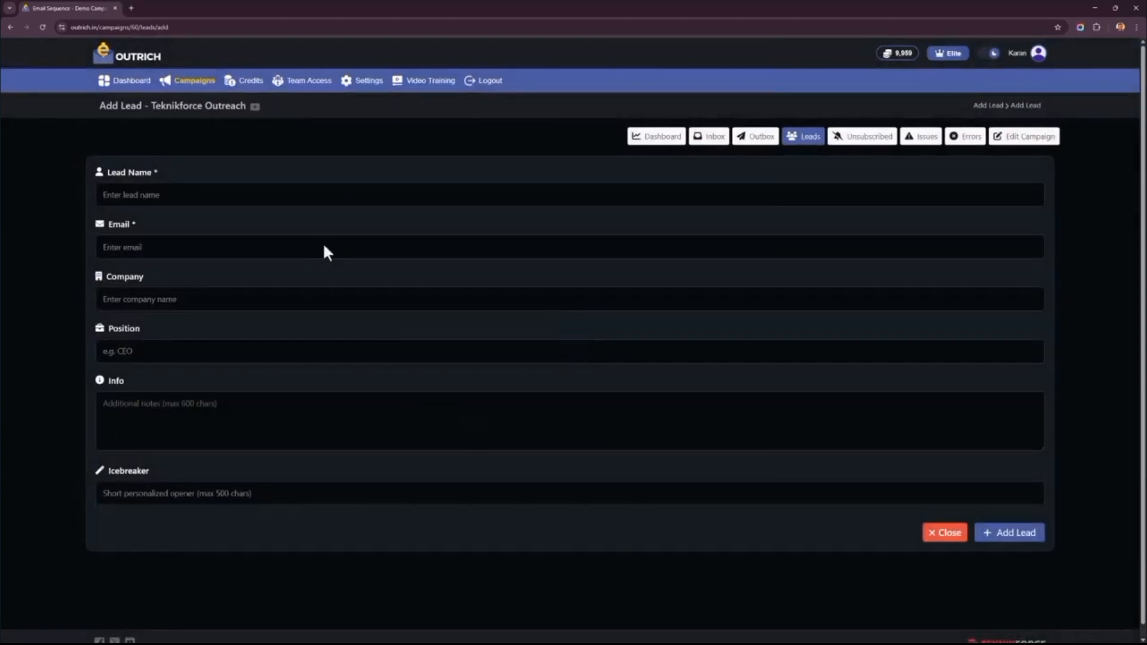
pyautogui.rightClick(60, 187)
pyautogui.click(207, 494)
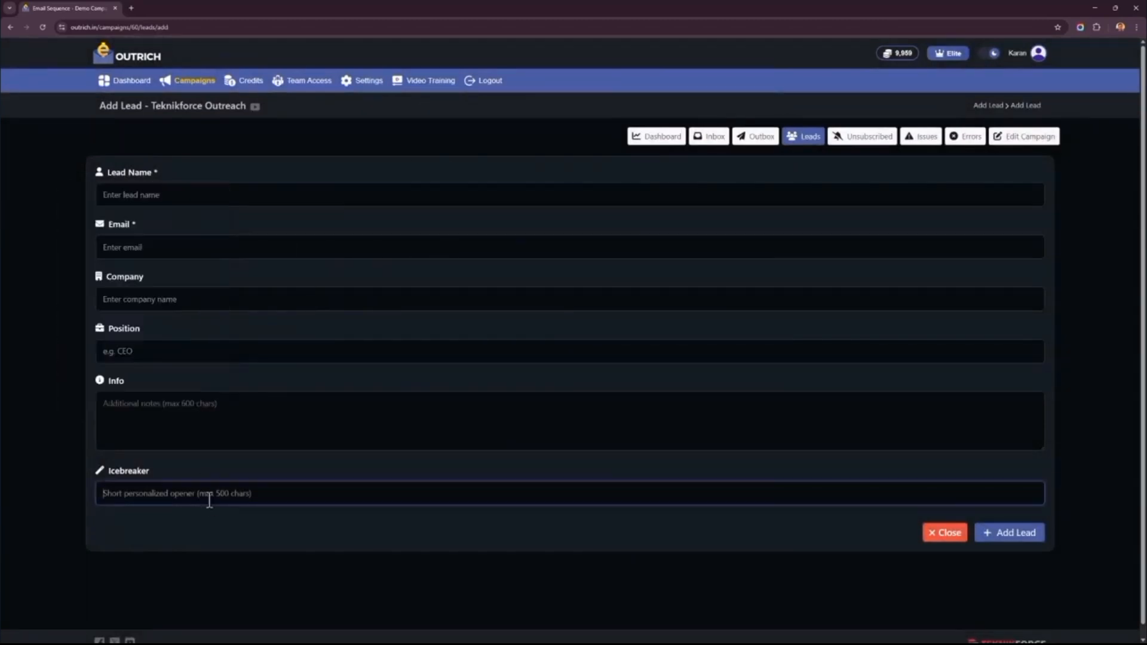
pyautogui.rightClick(58, 348)
pyautogui.click(90, 364)
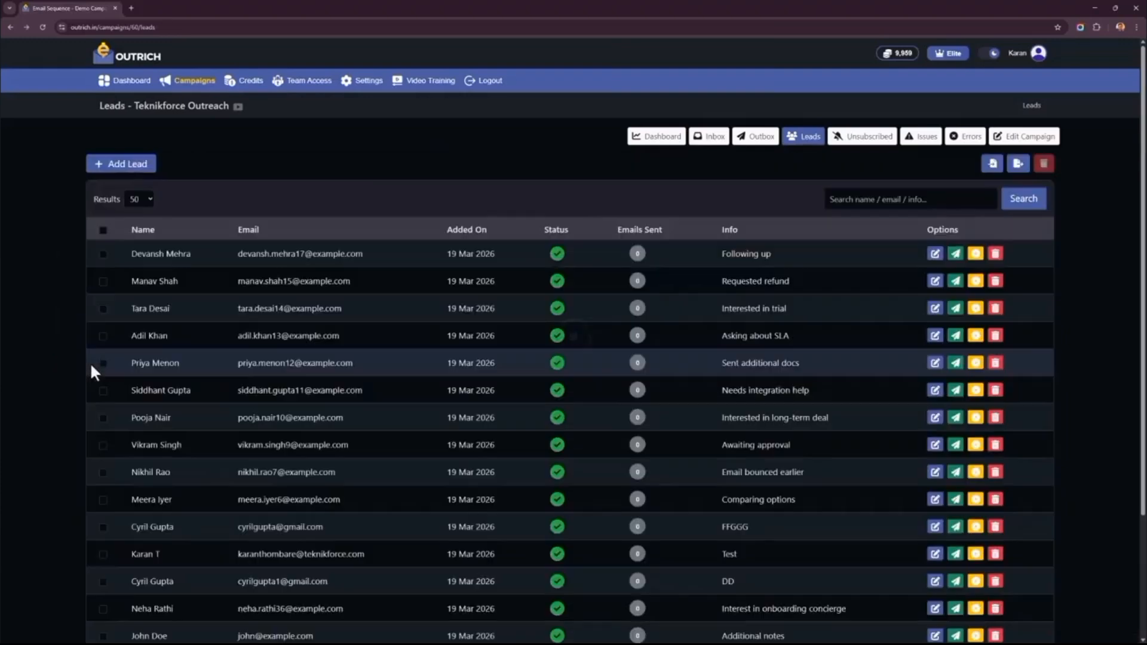
pyautogui.click(992, 166)
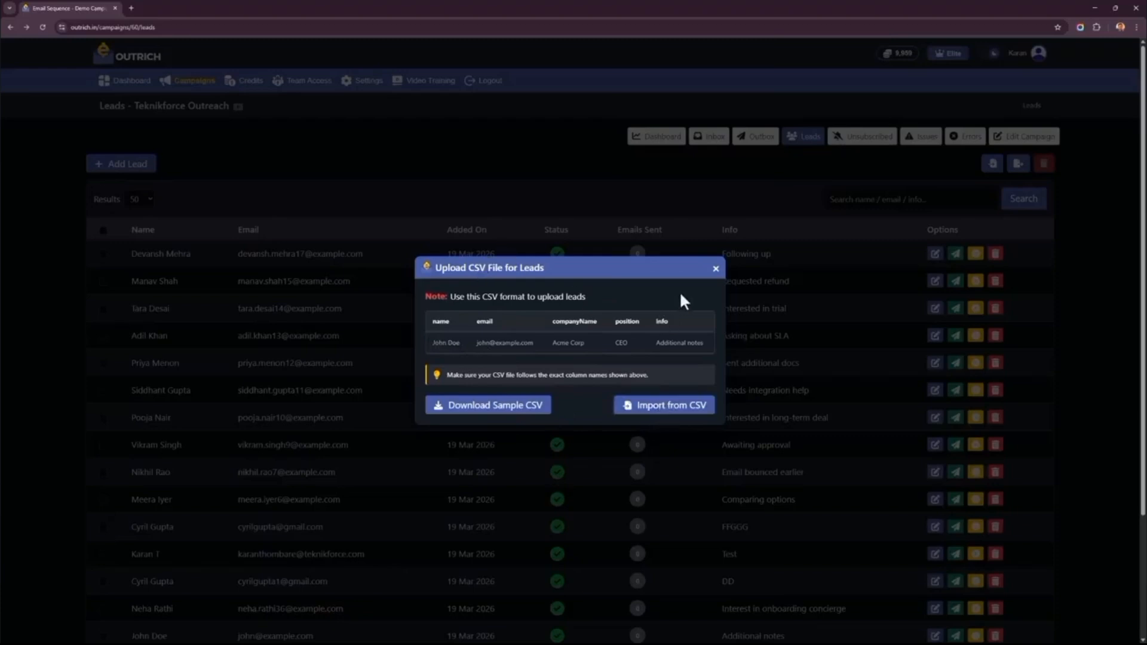
pyautogui.click(715, 268)
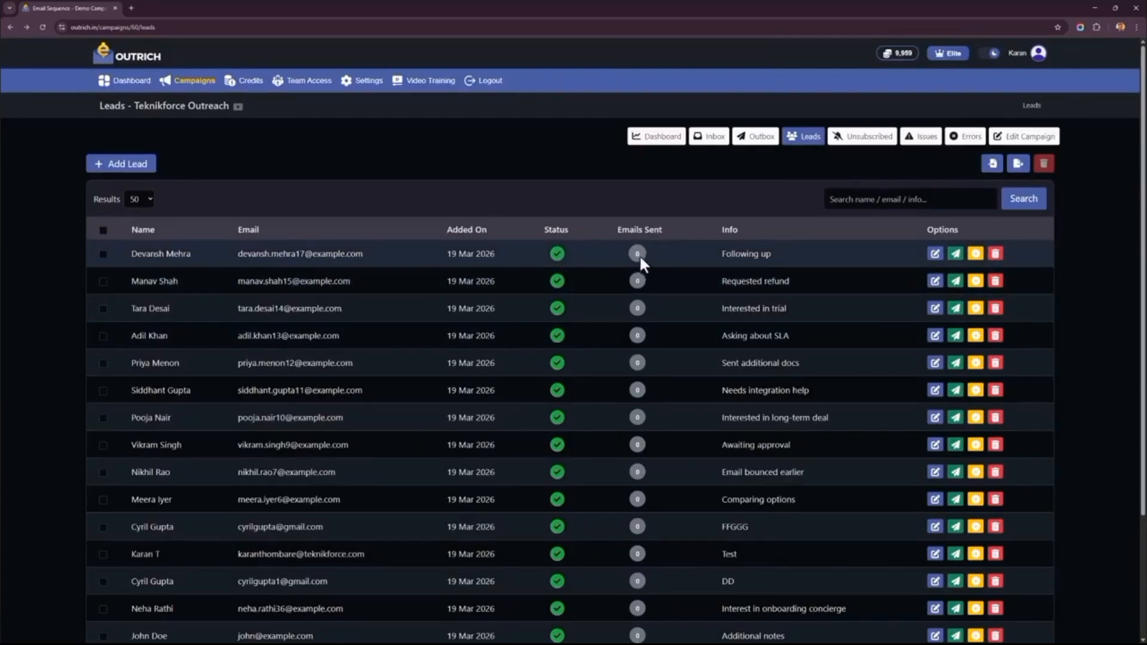
# - Examine the email composition form for the first lead, including its icebreaker field, and return to the leads without sending
pyautogui.scroll(-1, 848, 260)
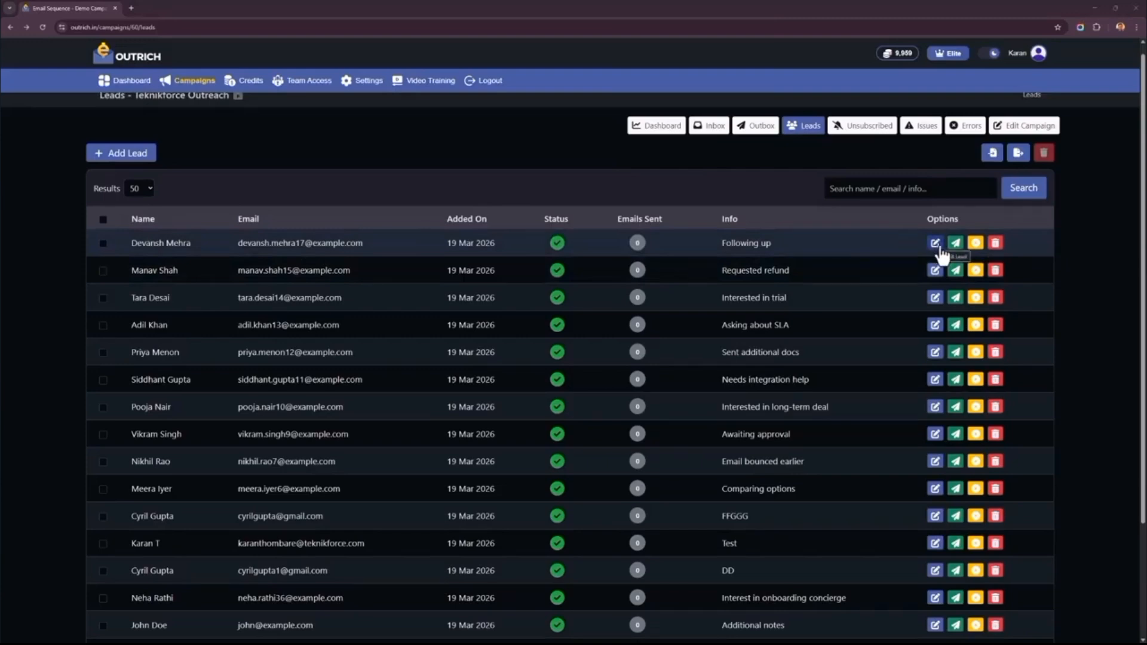
pyautogui.click(941, 250)
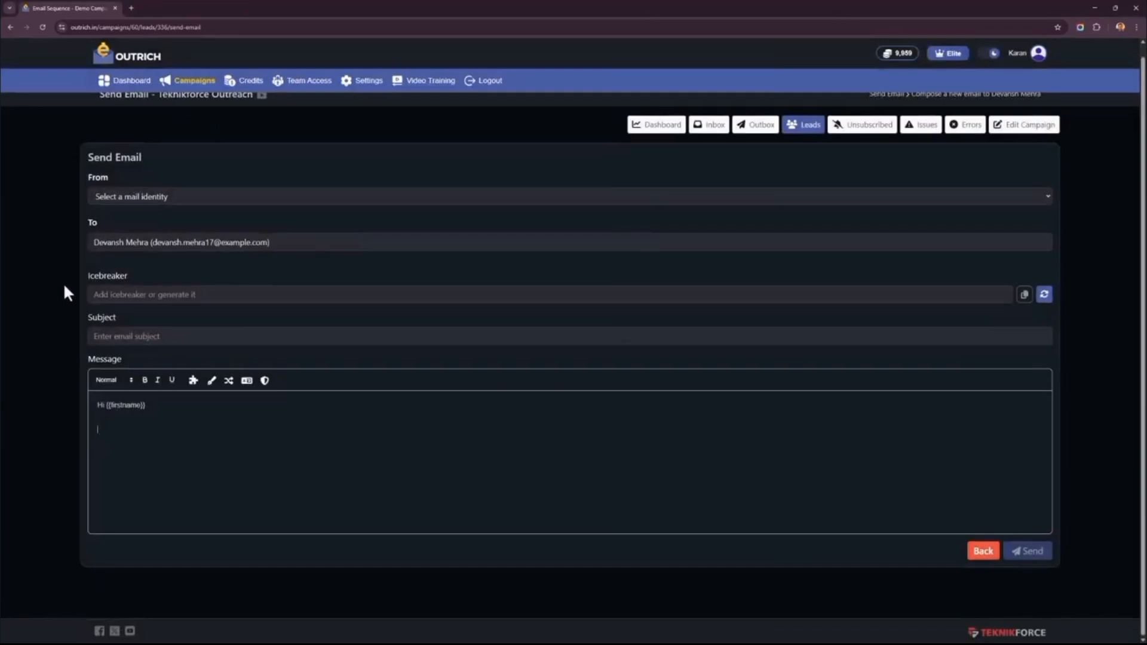
pyautogui.rightClick(65, 287)
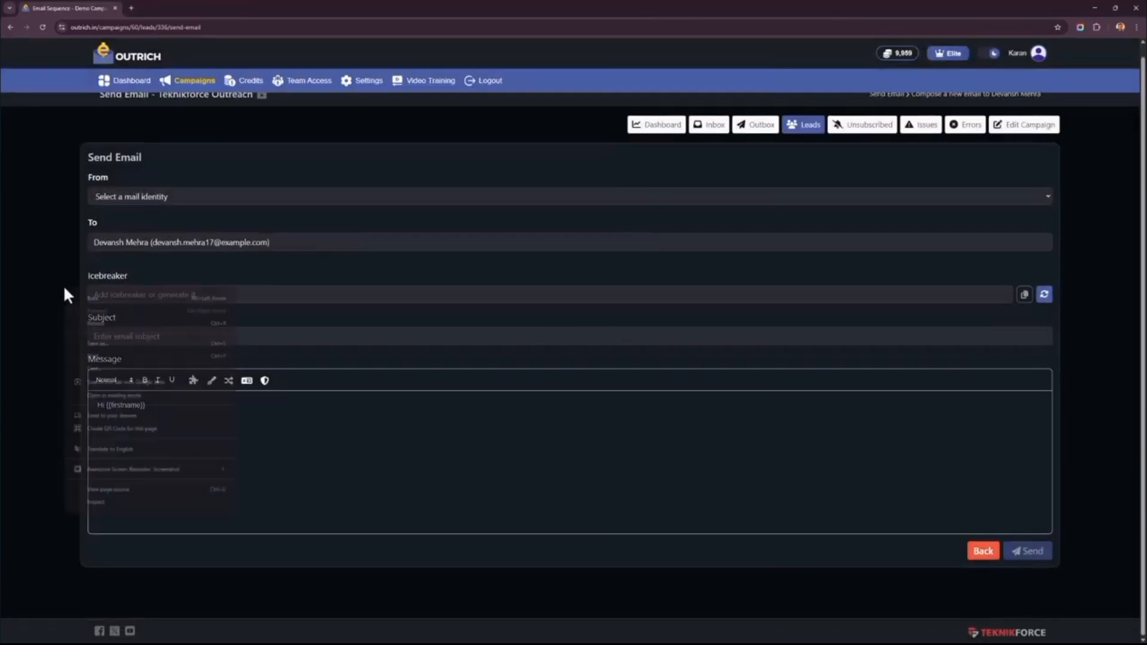
pyautogui.click(834, 296)
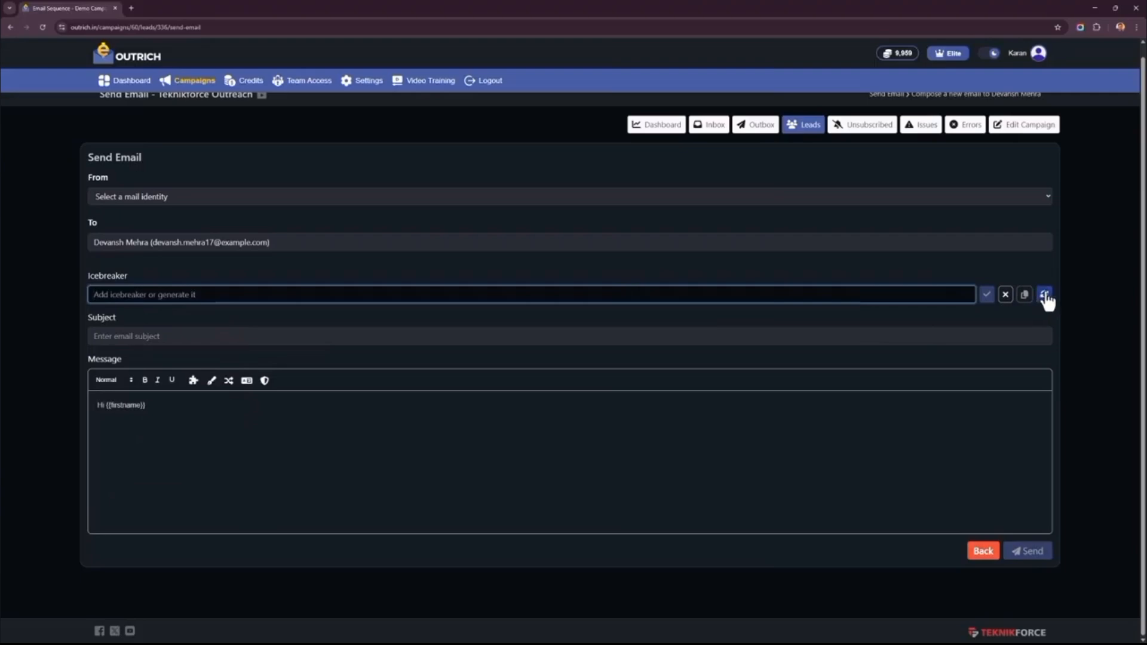
pyautogui.rightClick(59, 300)
pyautogui.click(72, 308)
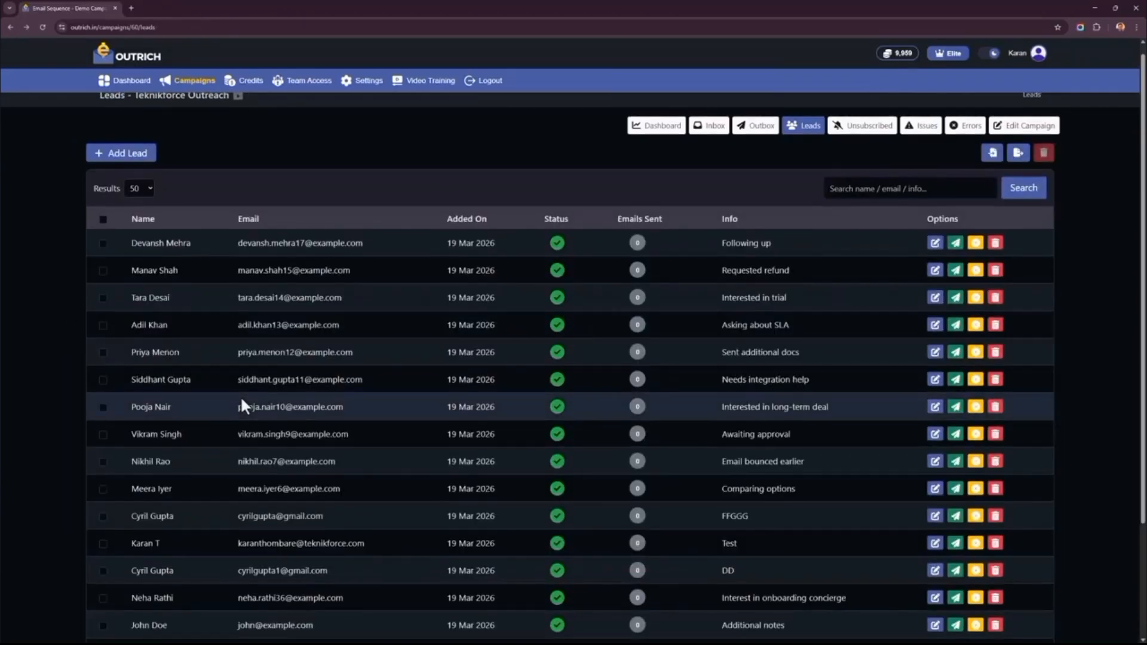
# - Look through the leads list and examine the first lead's edit form, returning to the list without updating it
pyautogui.scroll(-4, 332, 282)
pyautogui.scroll(4, 332, 282)
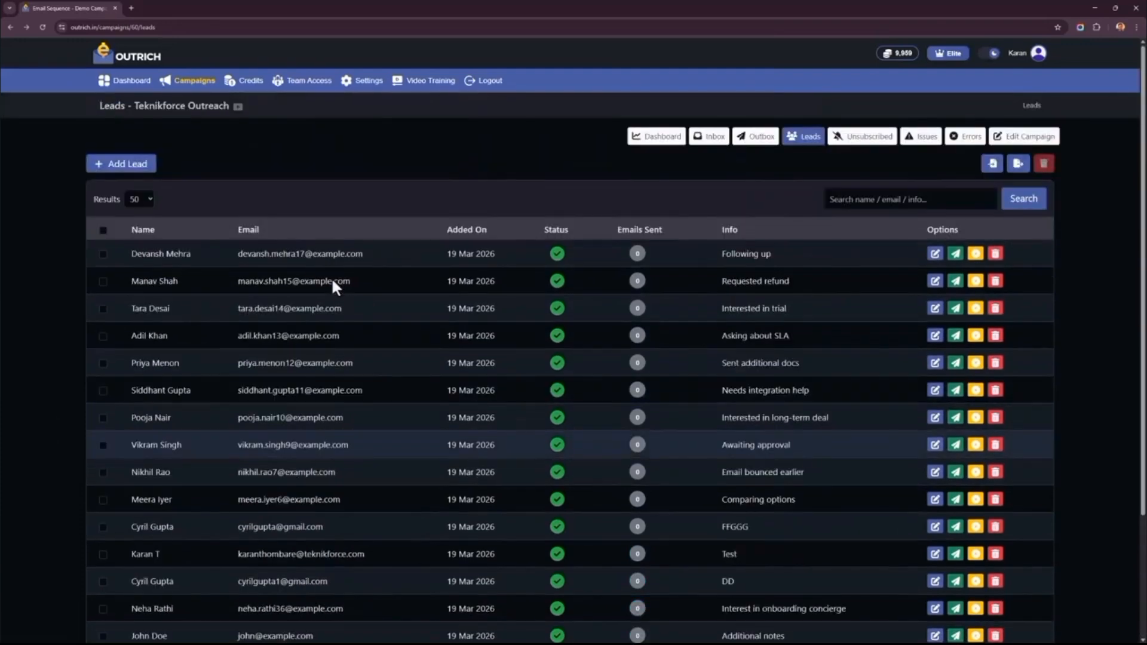
pyautogui.scroll(-1, 332, 282)
pyautogui.scroll(1, 332, 281)
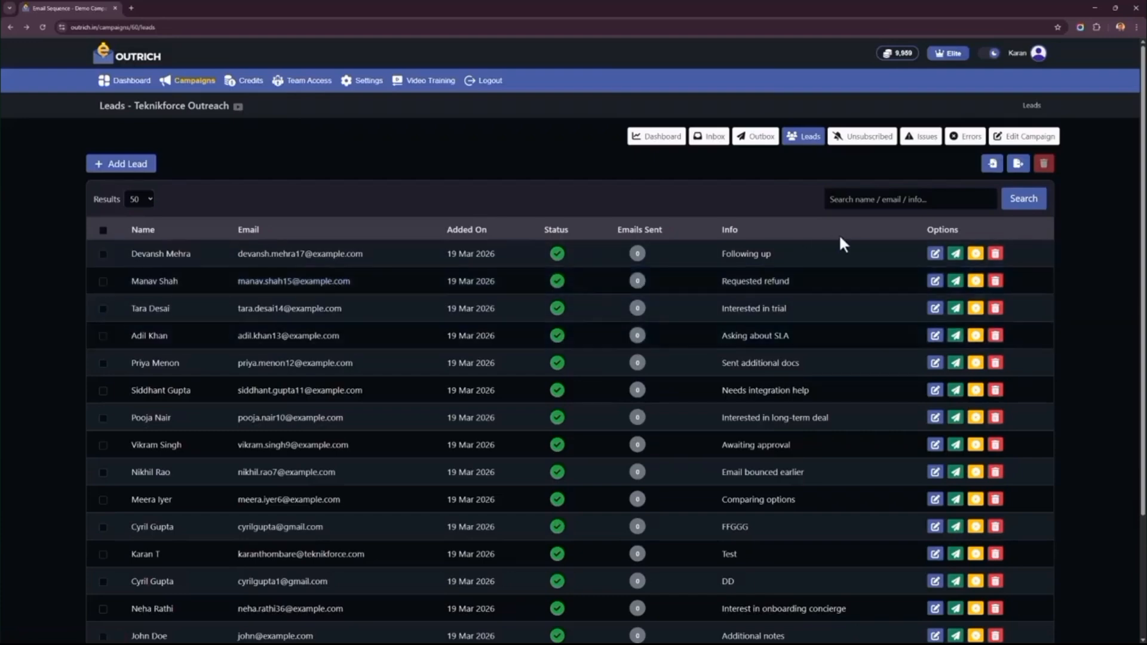
pyautogui.click(936, 254)
pyautogui.scroll(-1, 490, 454)
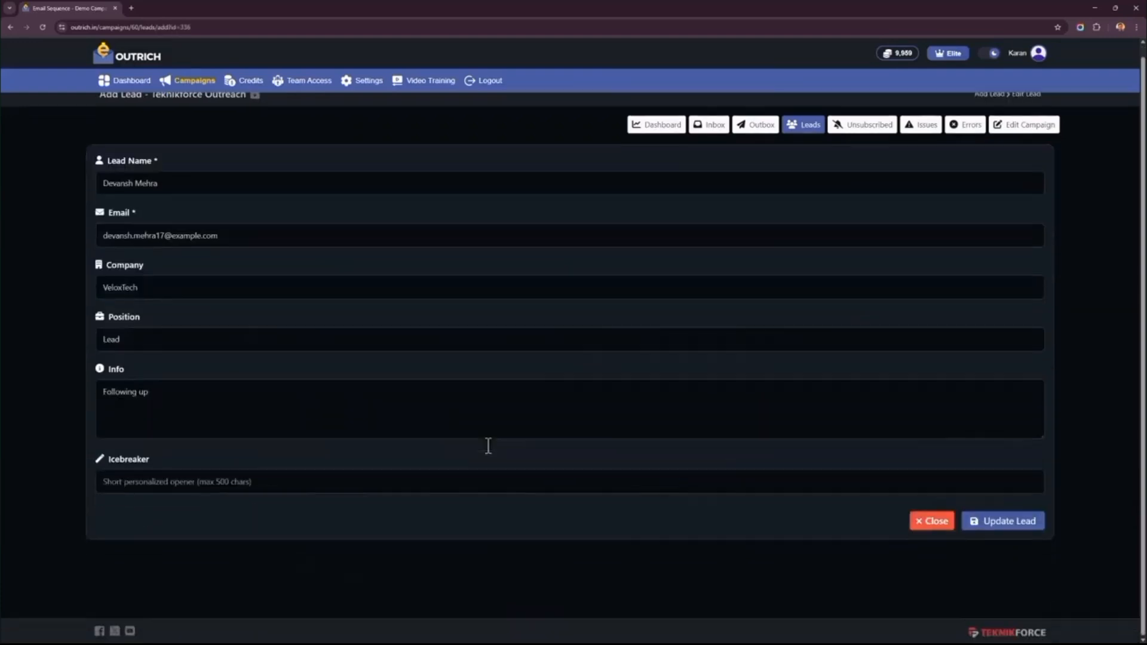
pyautogui.rightClick(49, 439)
pyautogui.click(243, 536)
pyautogui.rightClick(30, 304)
pyautogui.click(75, 311)
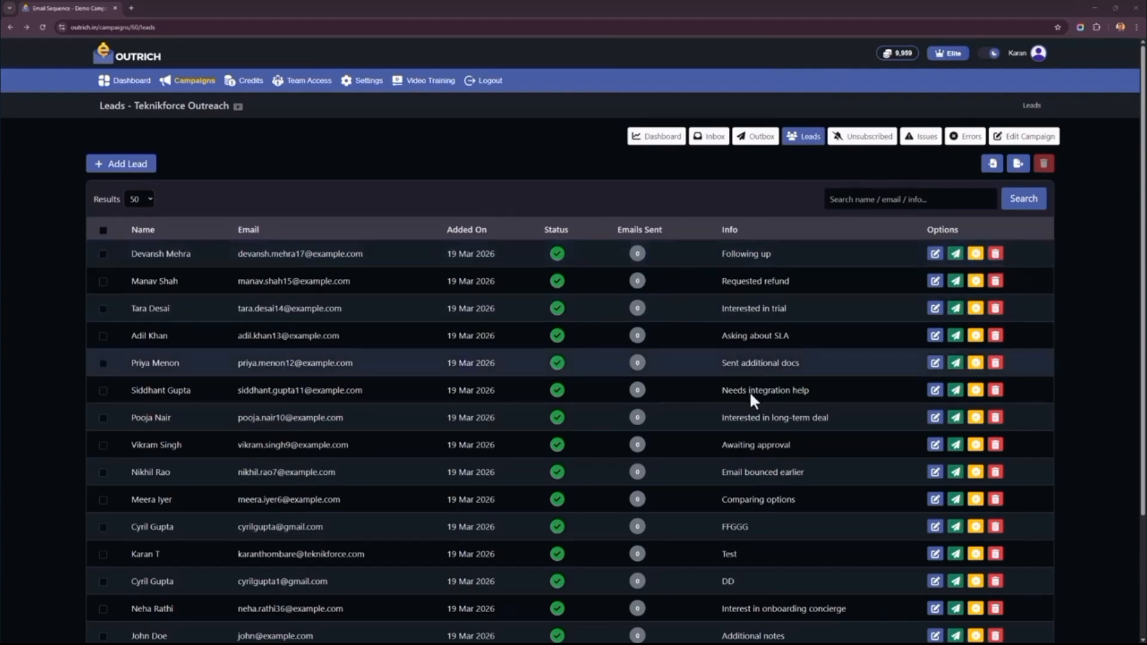
# - Review the lead record and sent email history of the lead added on 10 March, and return to the leads
pyautogui.scroll(-2, 749, 392)
pyautogui.scroll(2, 749, 394)
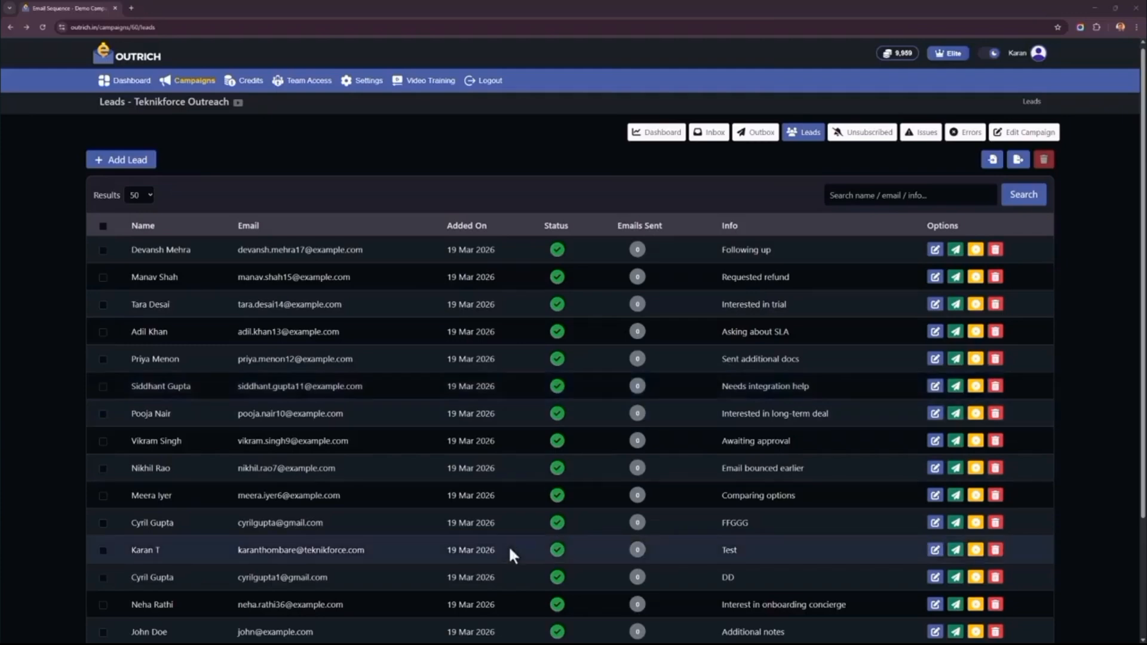
pyautogui.scroll(-3, 511, 553)
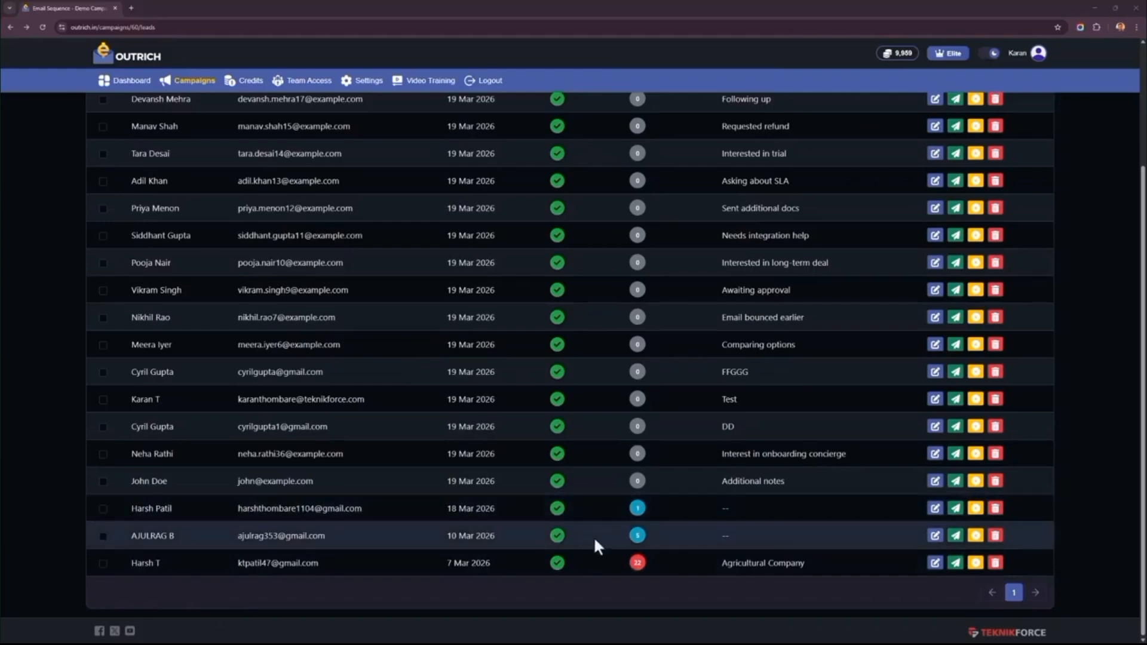
pyautogui.click(307, 537)
pyautogui.scroll(-3, 166, 435)
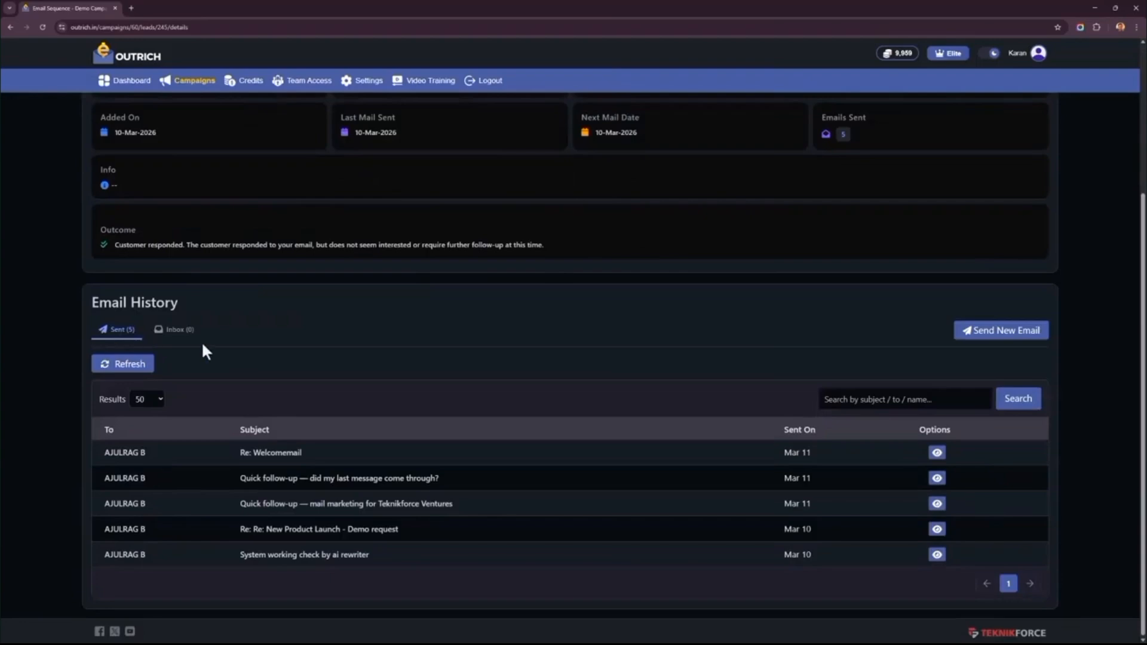
pyautogui.rightClick(16, 305)
pyautogui.click(43, 322)
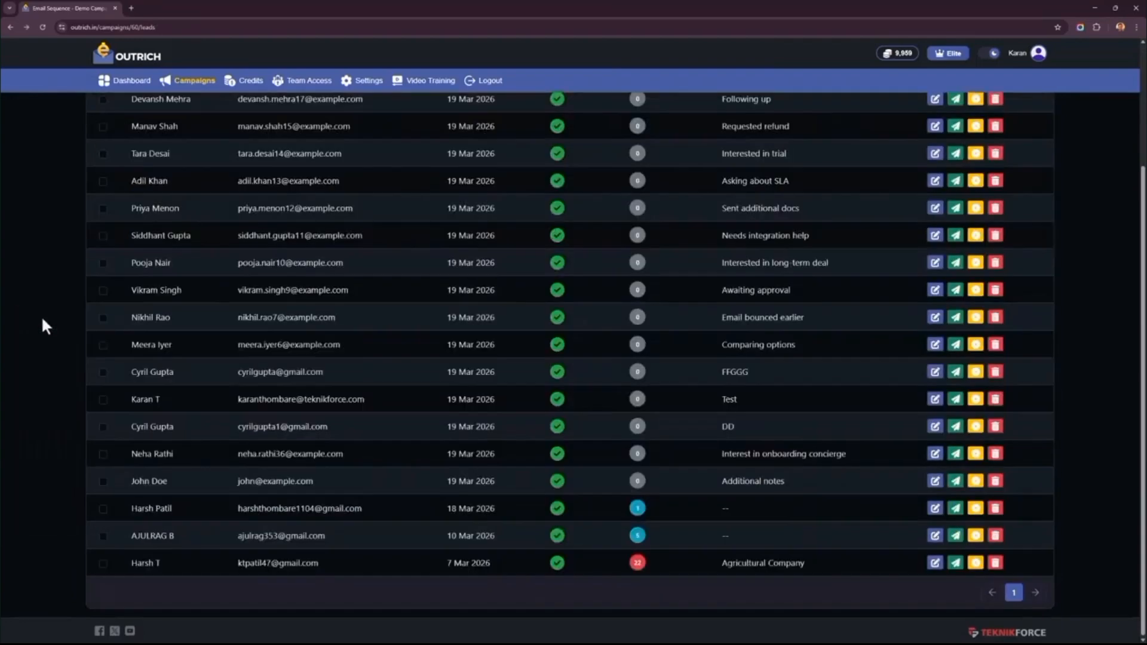
# - Review the sent and received email history of the Agricultural Company lead, and return to the leads
pyautogui.click(261, 566)
pyautogui.scroll(-5, 205, 269)
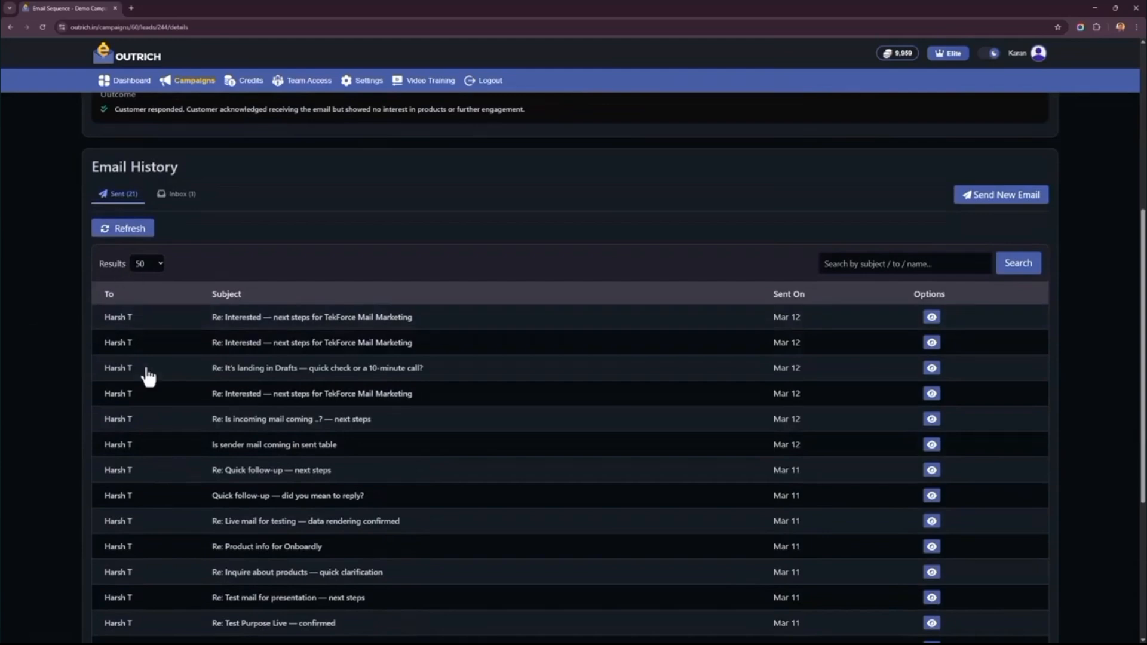
pyautogui.scroll(-5, 148, 376)
pyautogui.scroll(7, 148, 376)
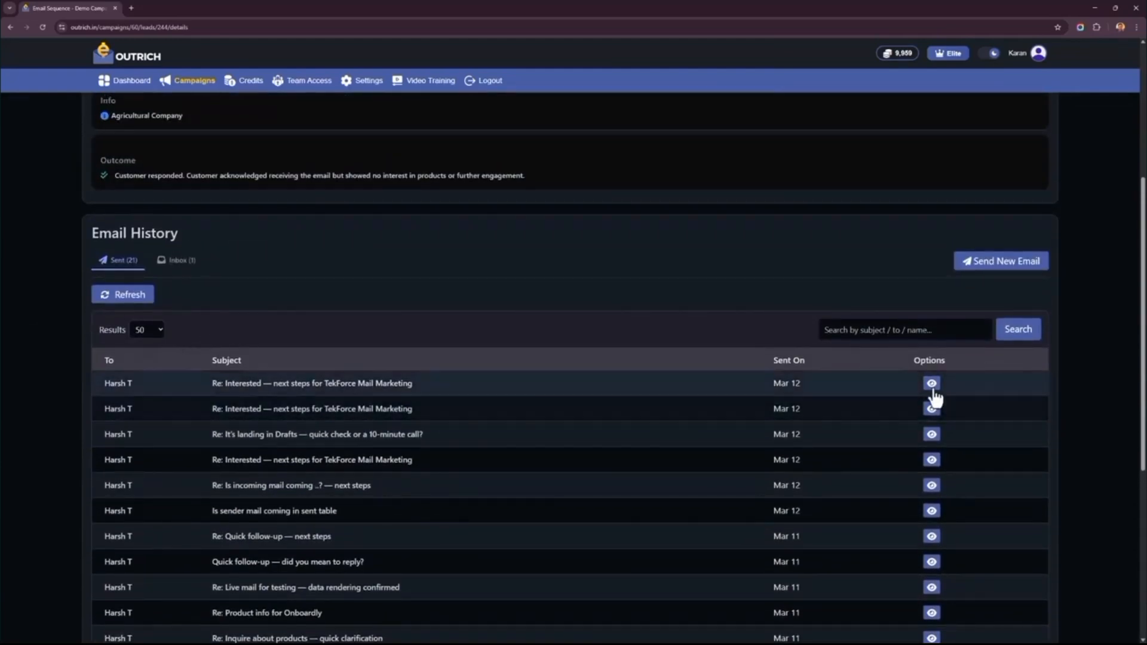
pyautogui.click(176, 261)
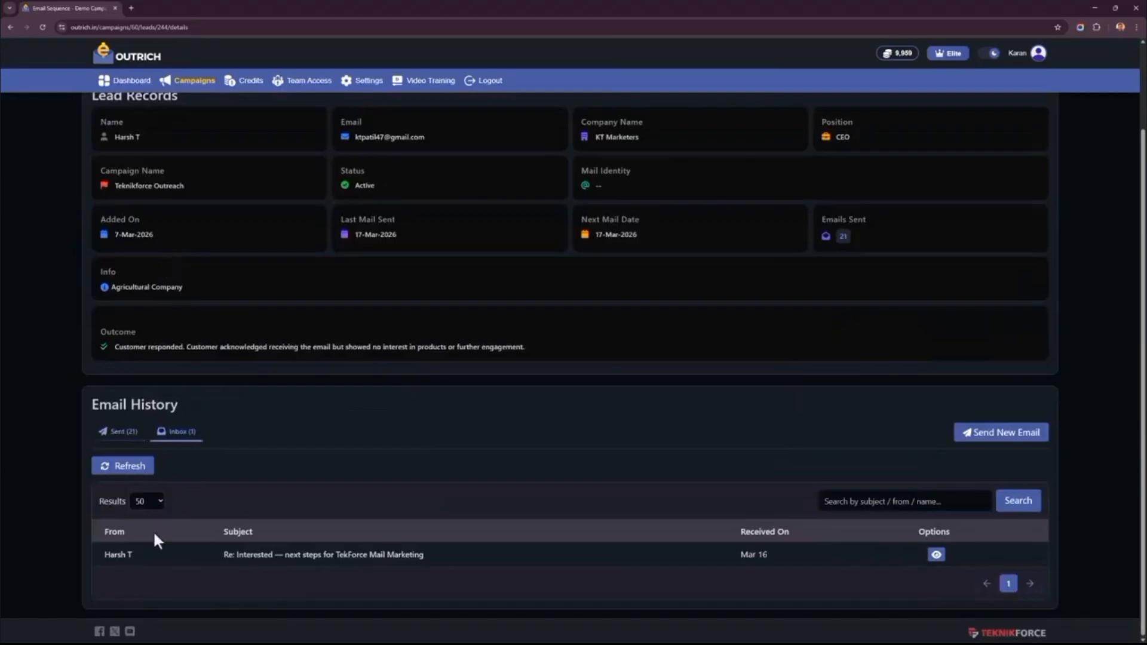
pyautogui.rightClick(65, 371)
pyautogui.click(87, 381)
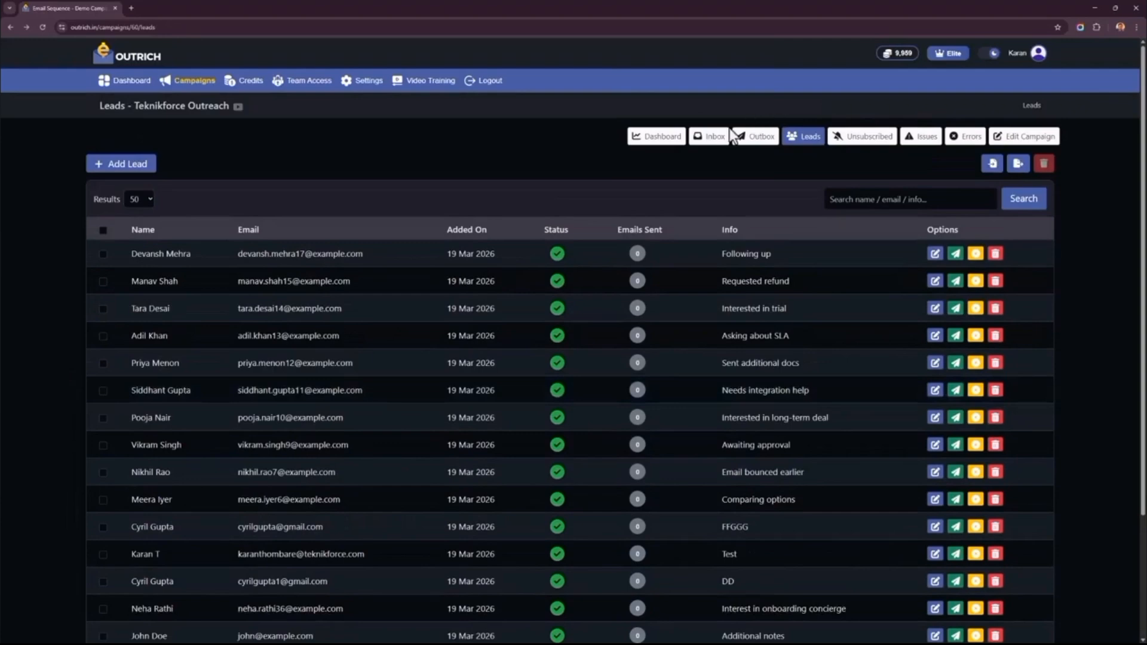
# - Open "Re: Interested — next steps for TekForce Mail Marketing" from the campaign inbox, view its reply form, and return without replying
pyautogui.click(699, 152)
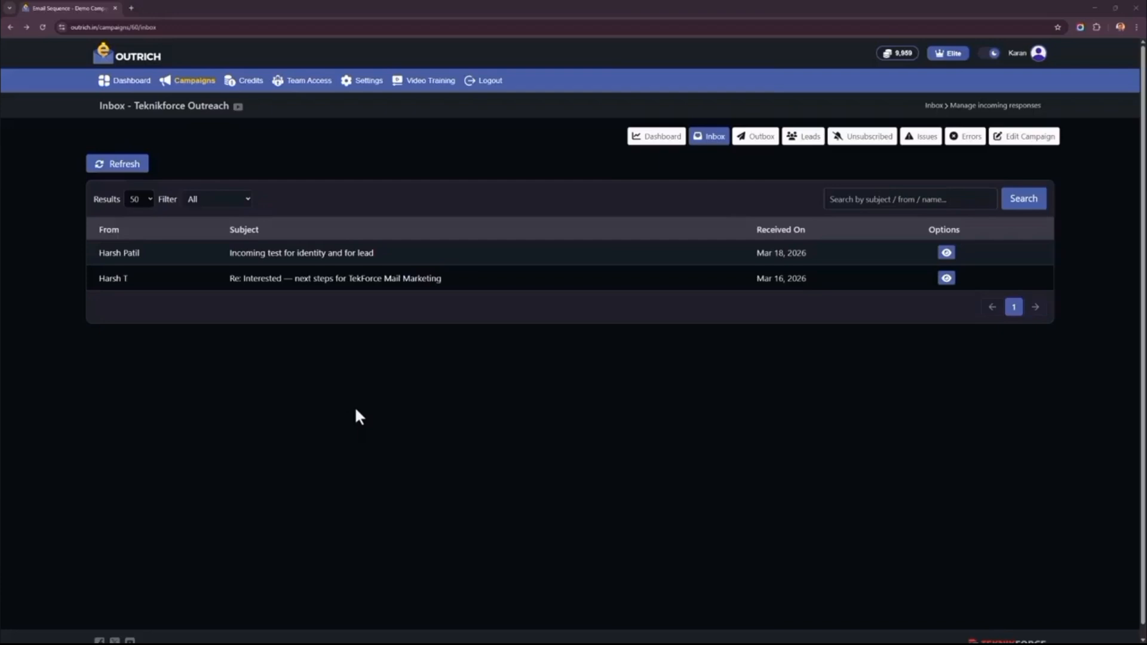
pyautogui.click(492, 282)
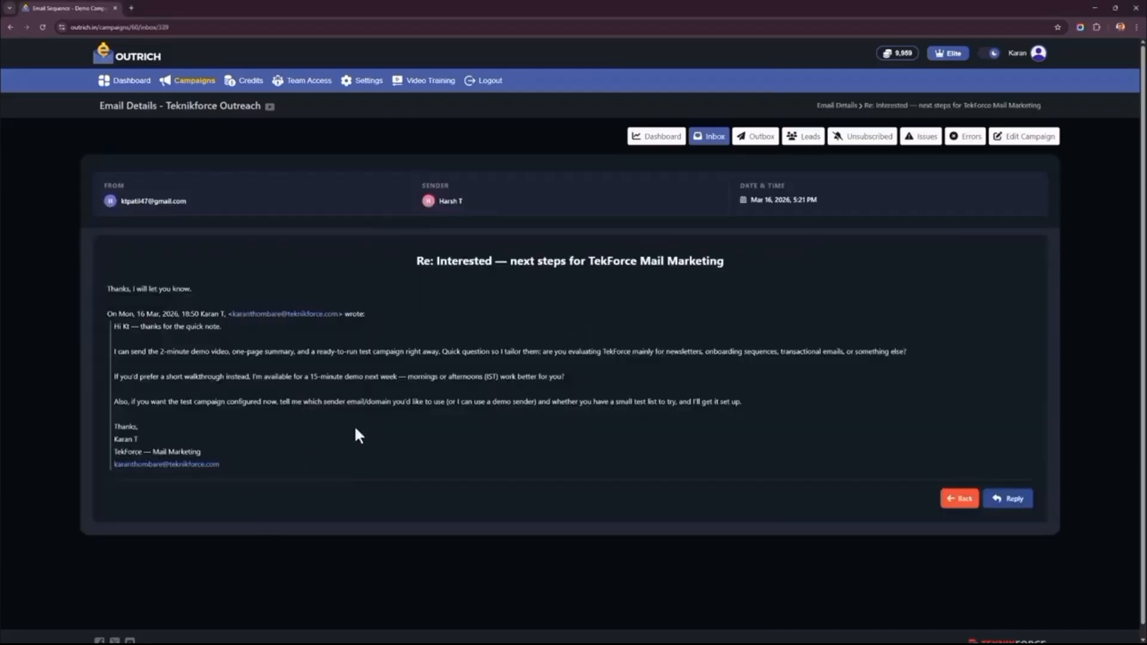
pyautogui.click(1015, 495)
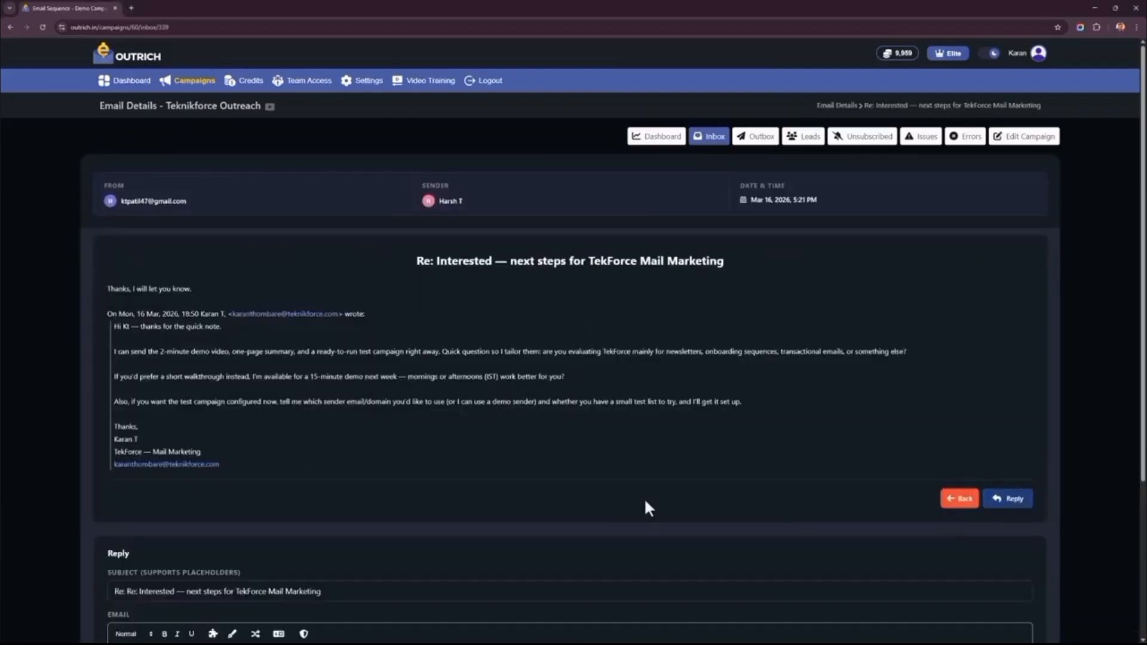
pyautogui.rightClick(30, 268)
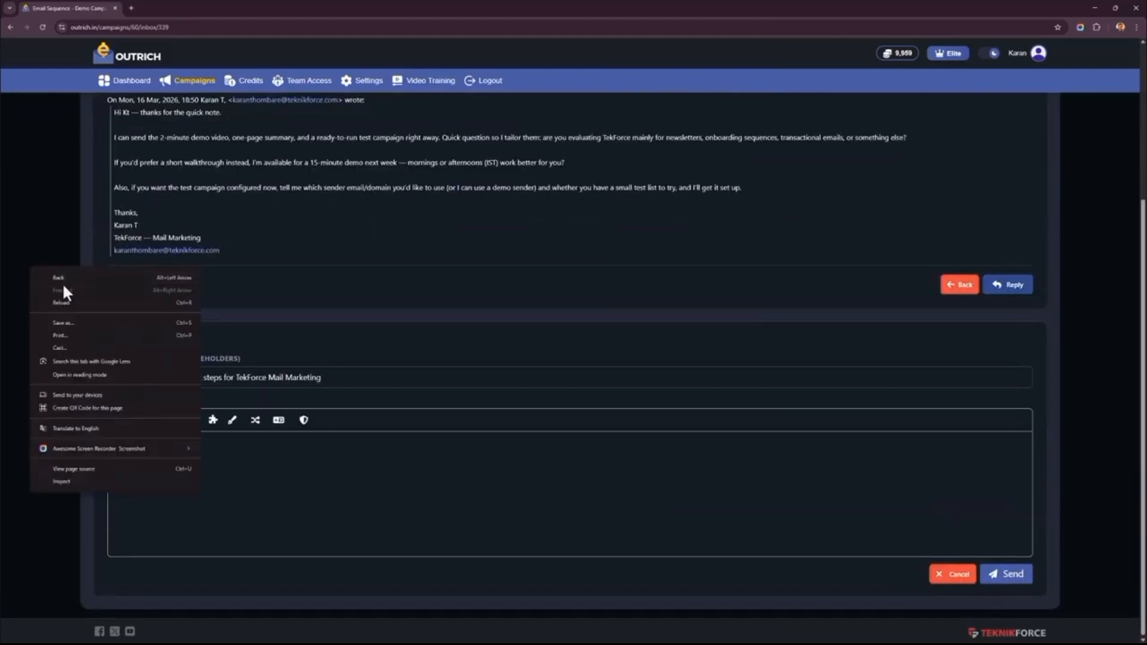
pyautogui.click(63, 278)
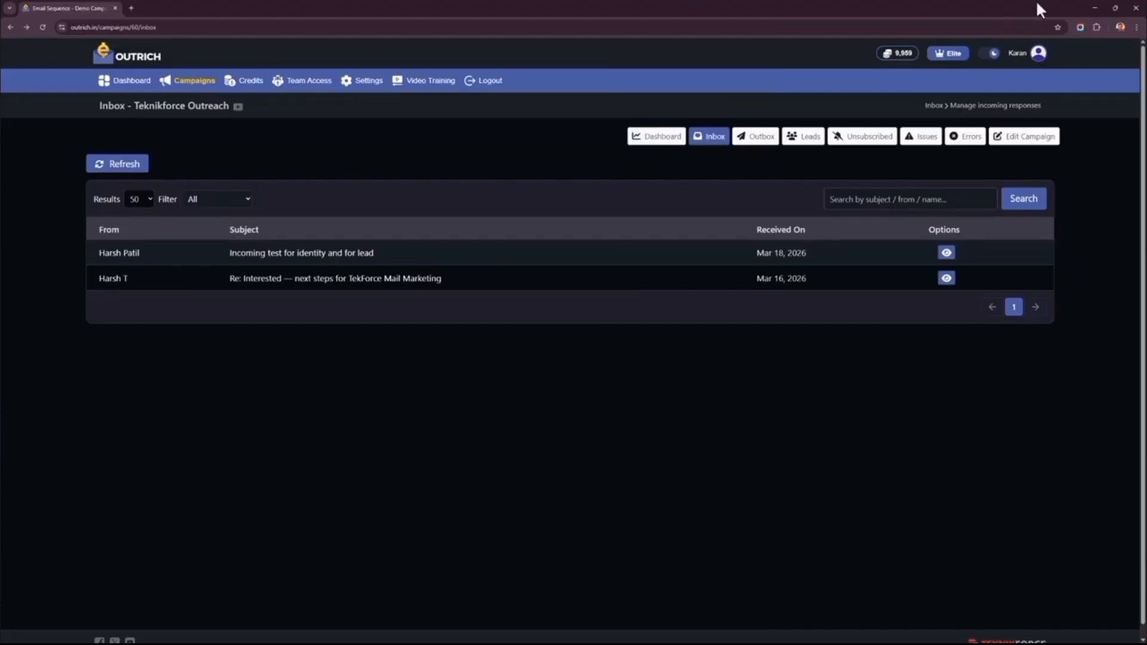
# - Open the campaign's outbox and look through the full list of drafts and sent emails
pyautogui.click(756, 139)
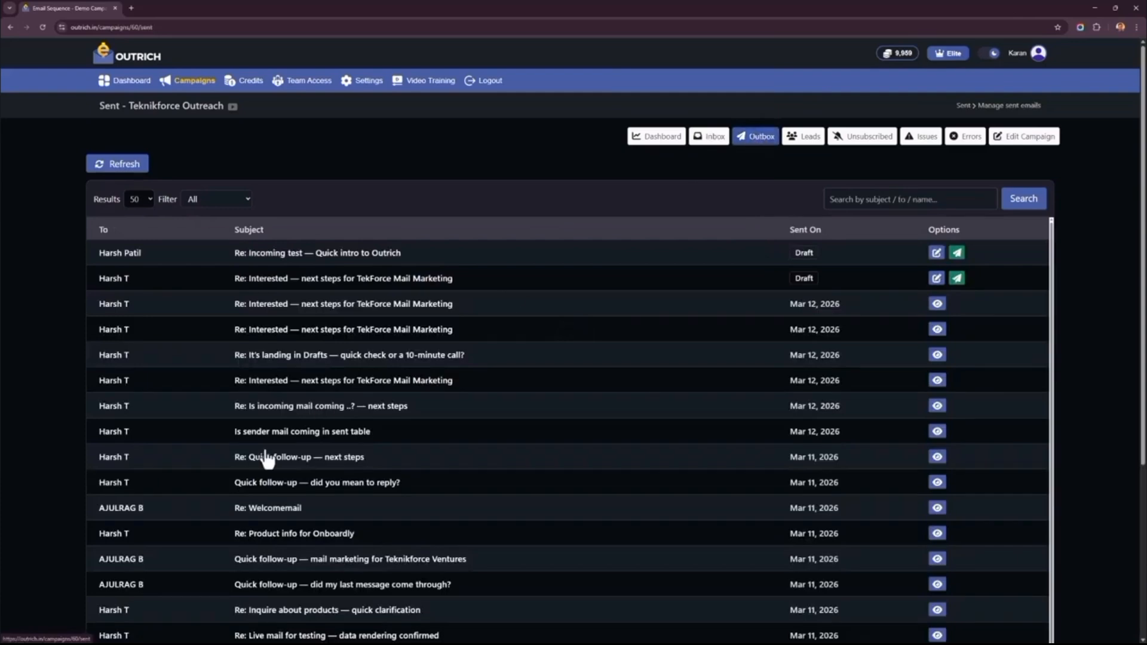
pyautogui.scroll(-3, 341, 483)
pyautogui.scroll(3, 359, 487)
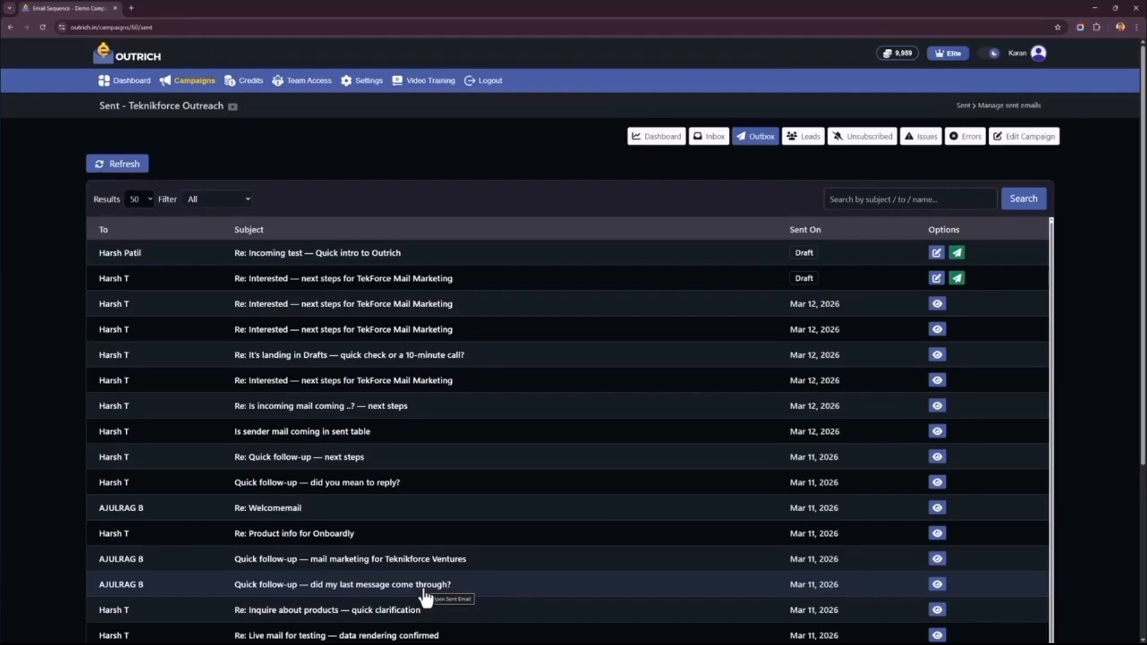
pyautogui.scroll(-6, 530, 430)
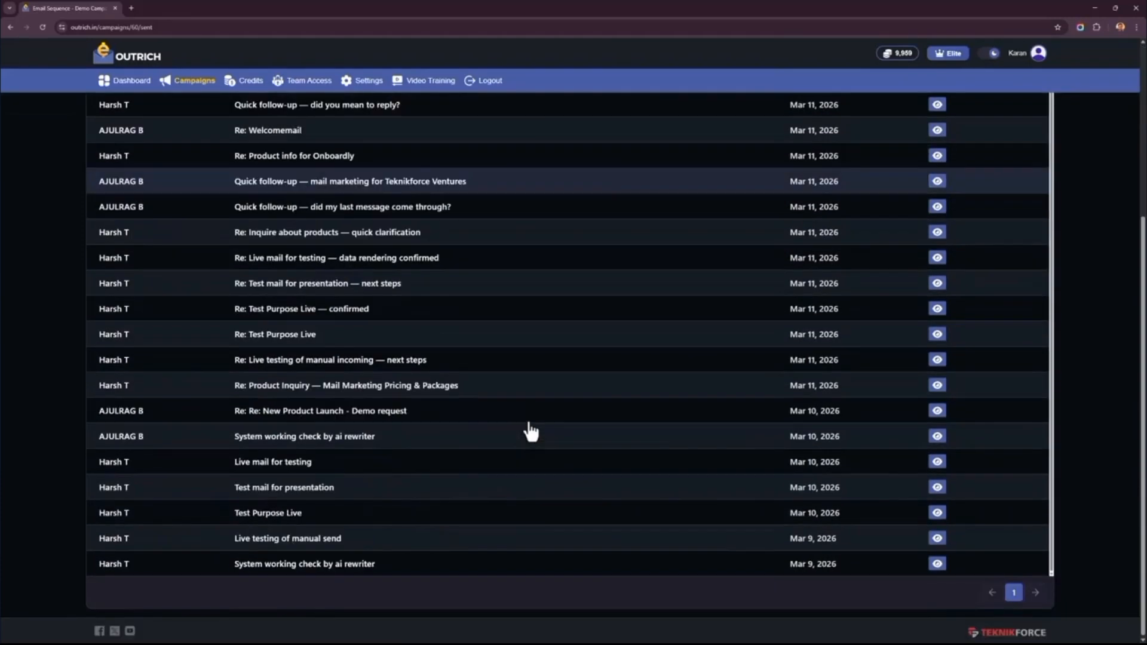
pyautogui.scroll(6, 530, 430)
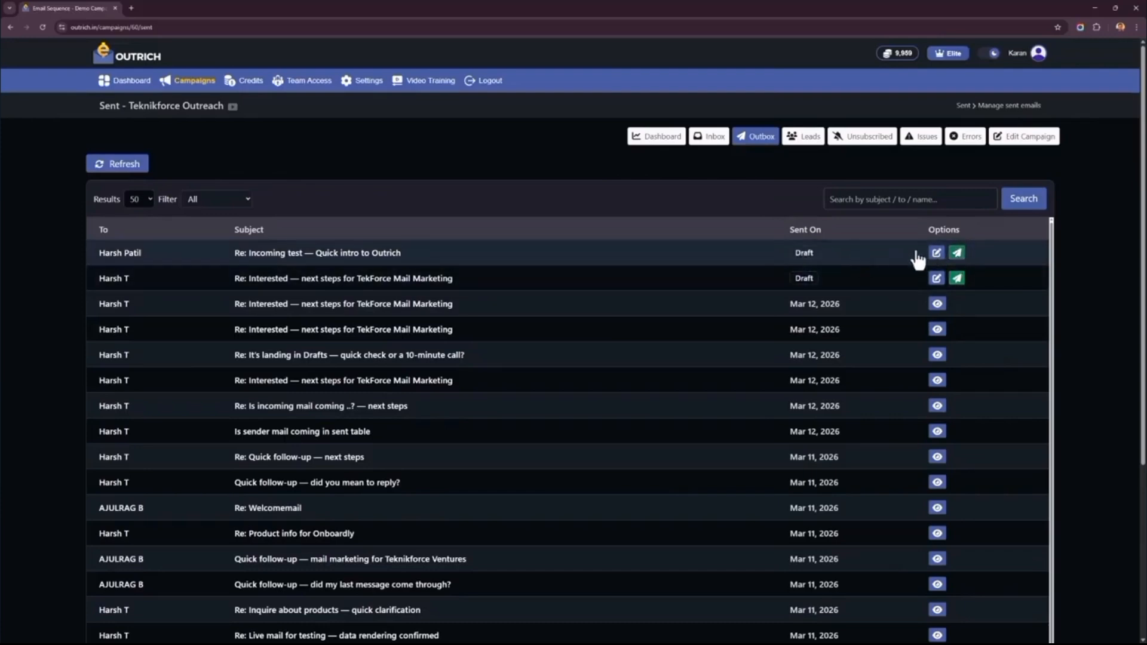
# - Examine the draft "Re: Incoming test — Quick intro to Outrich" and return to the outbox without saving or sending it
pyautogui.click(937, 253)
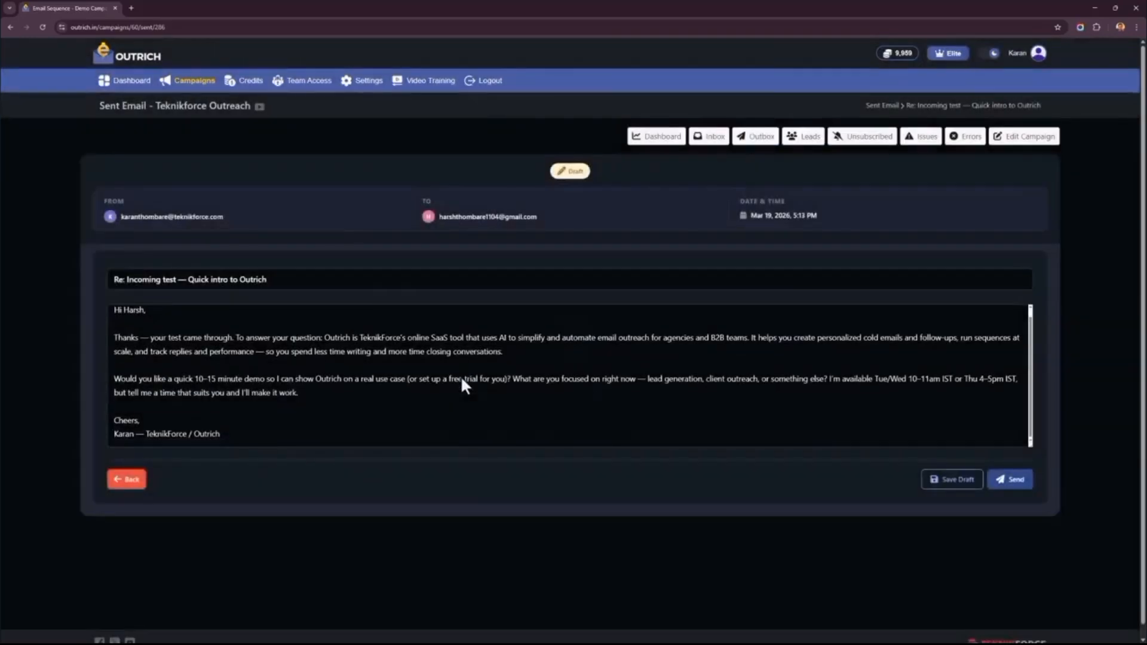
pyautogui.scroll(-1, 339, 378)
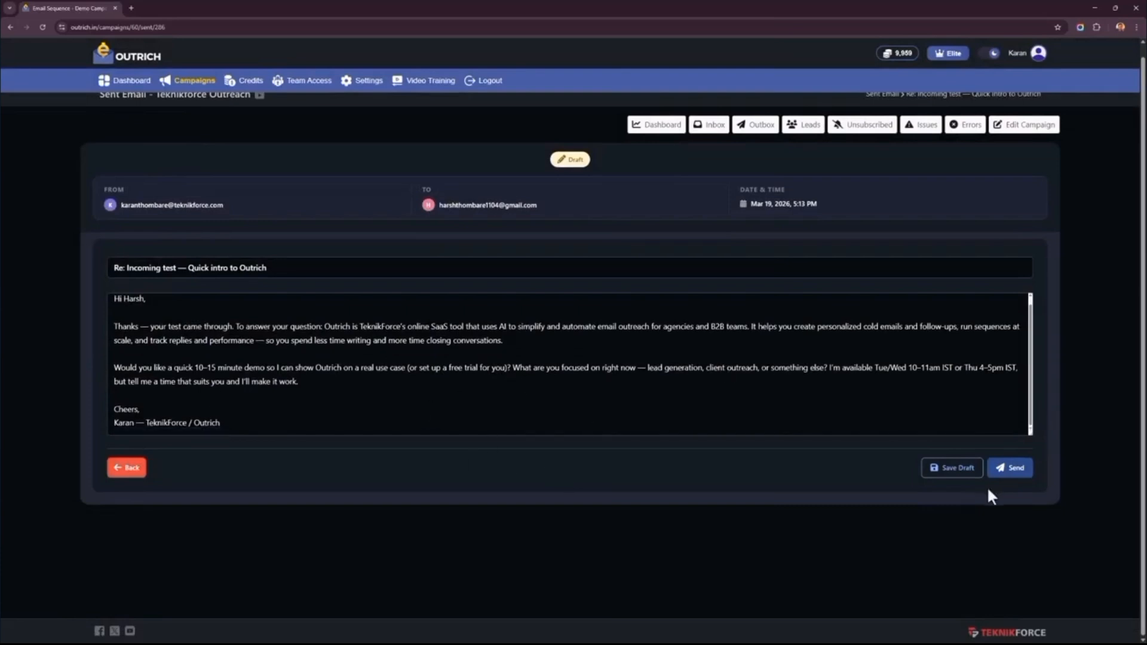
pyautogui.rightClick(63, 383)
pyautogui.click(78, 390)
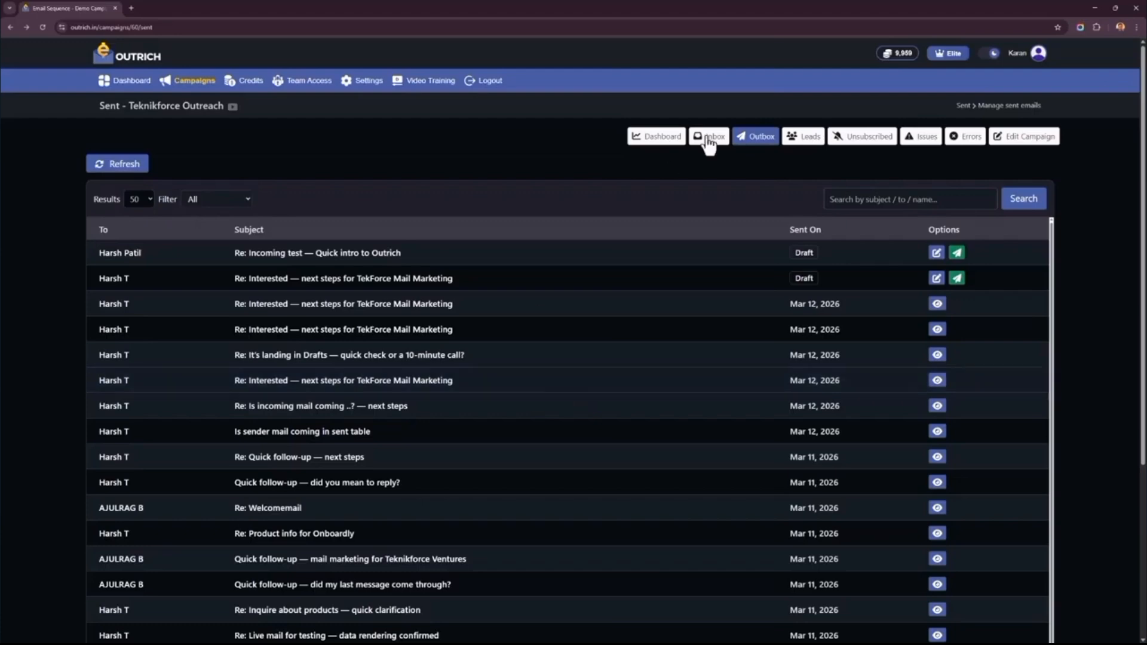
# - Review the campaign's unsubscribed contacts and its issues, and return to the account's main dashboard
pyautogui.click(858, 142)
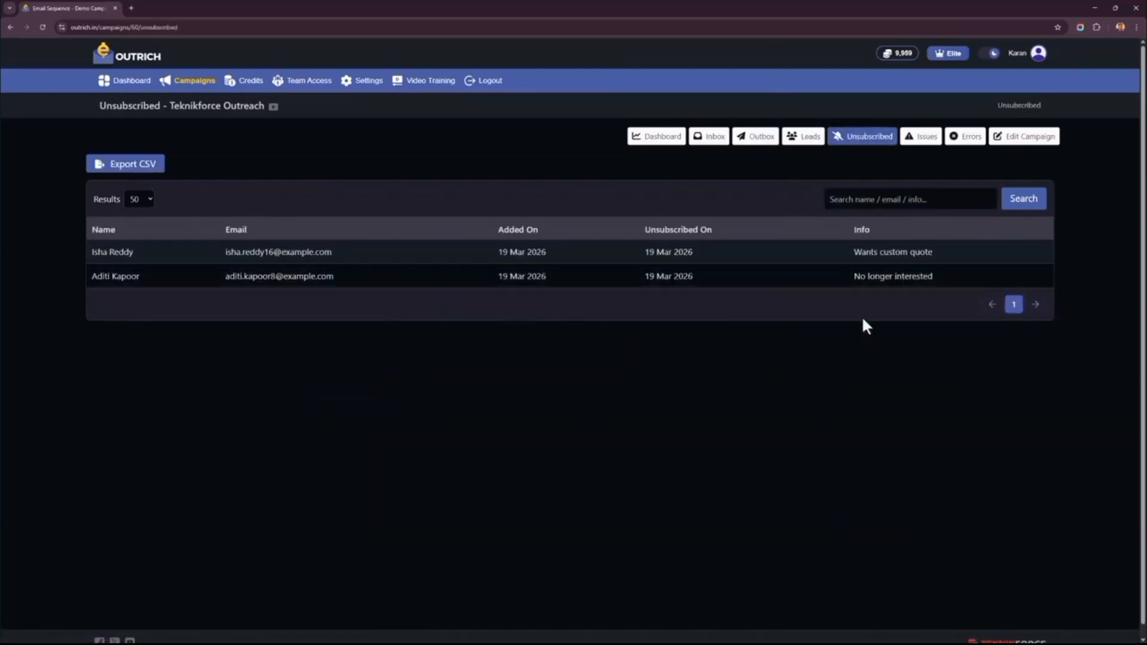
pyautogui.click(920, 139)
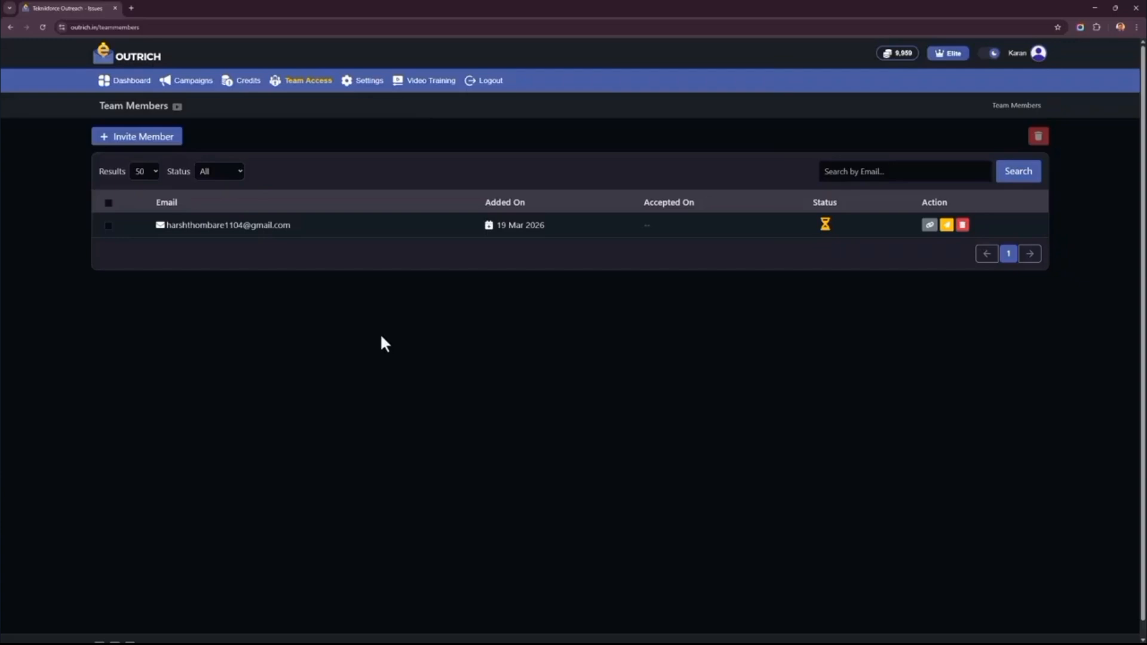
pyautogui.click(108, 82)
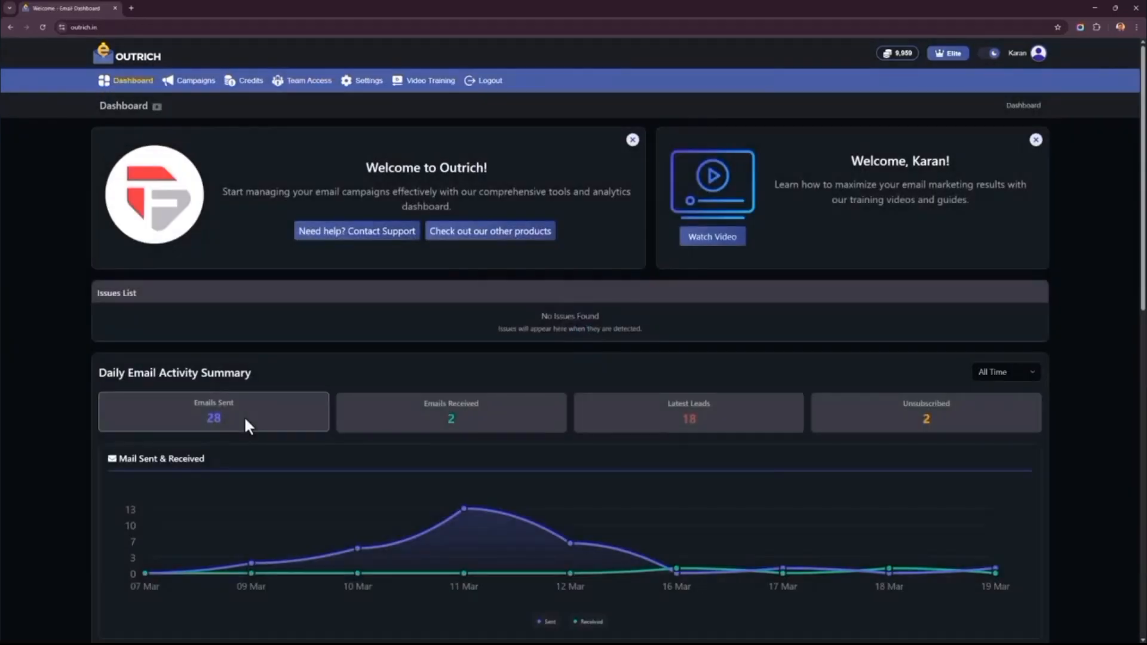
# - Open the campaigns list, view the Teknikforce Outreach campaign's settings, and go back to the list
pyautogui.click(197, 81)
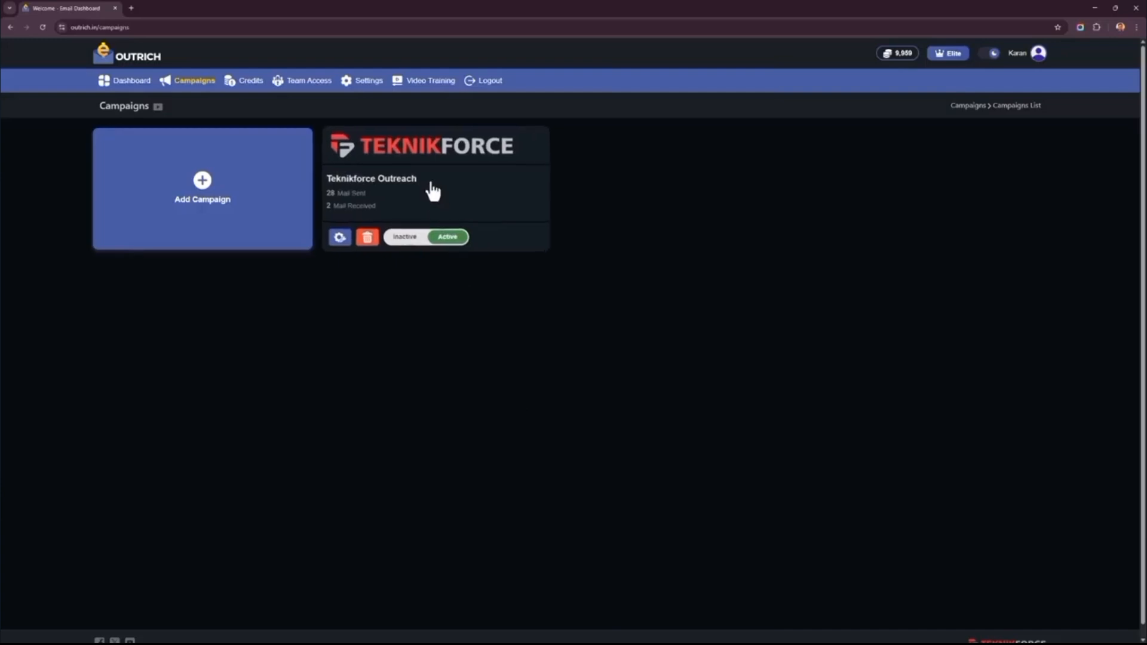
pyautogui.click(336, 236)
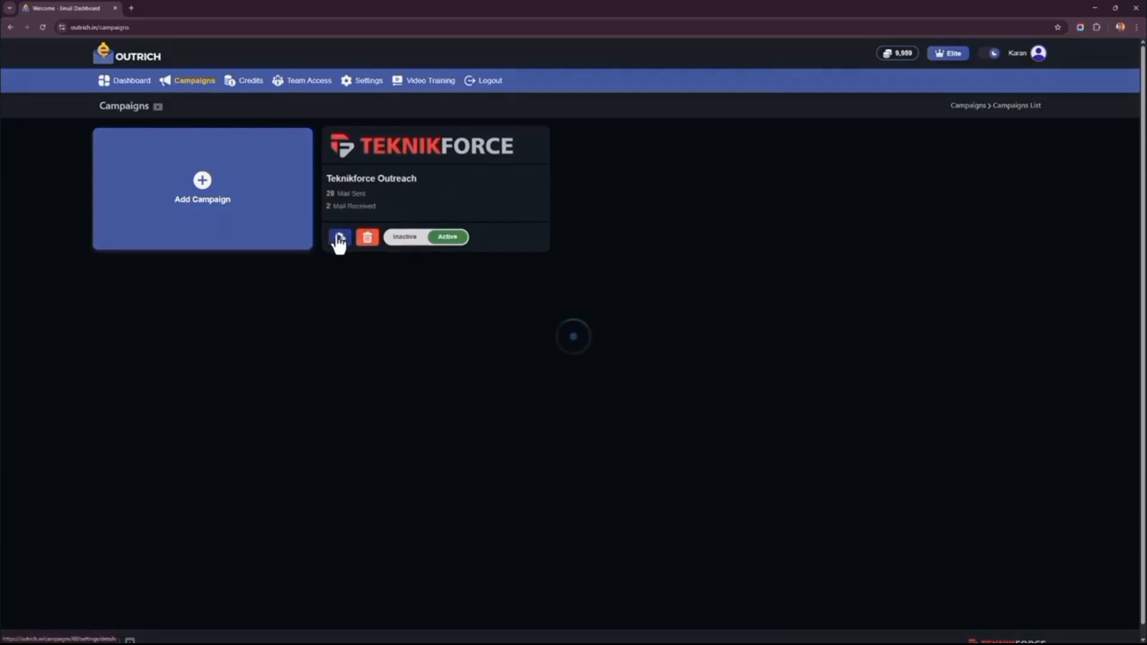
pyautogui.rightClick(335, 144)
pyautogui.click(356, 154)
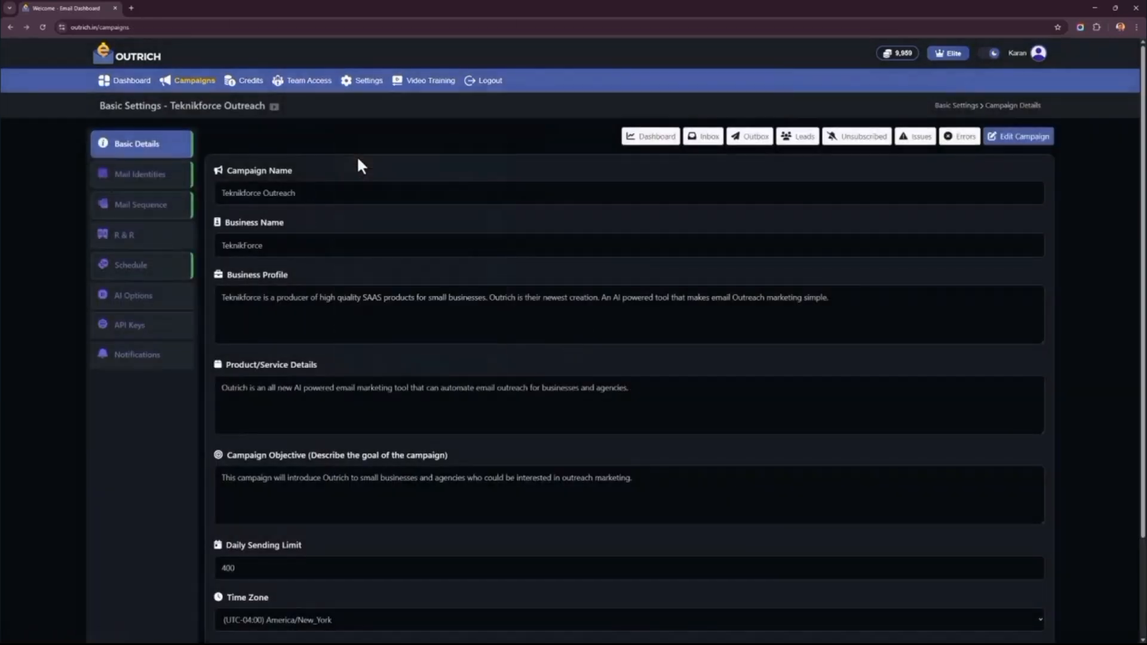
# - Set the Teknikforce Outreach campaign to inactive and activate it again
pyautogui.click(430, 248)
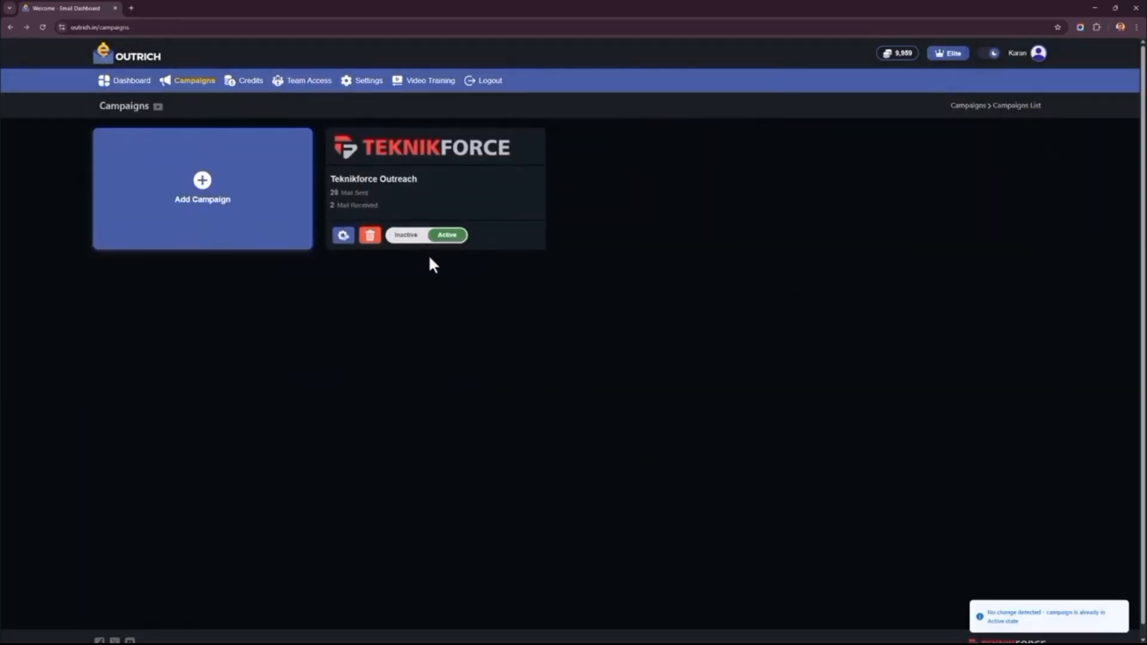
pyautogui.click(407, 238)
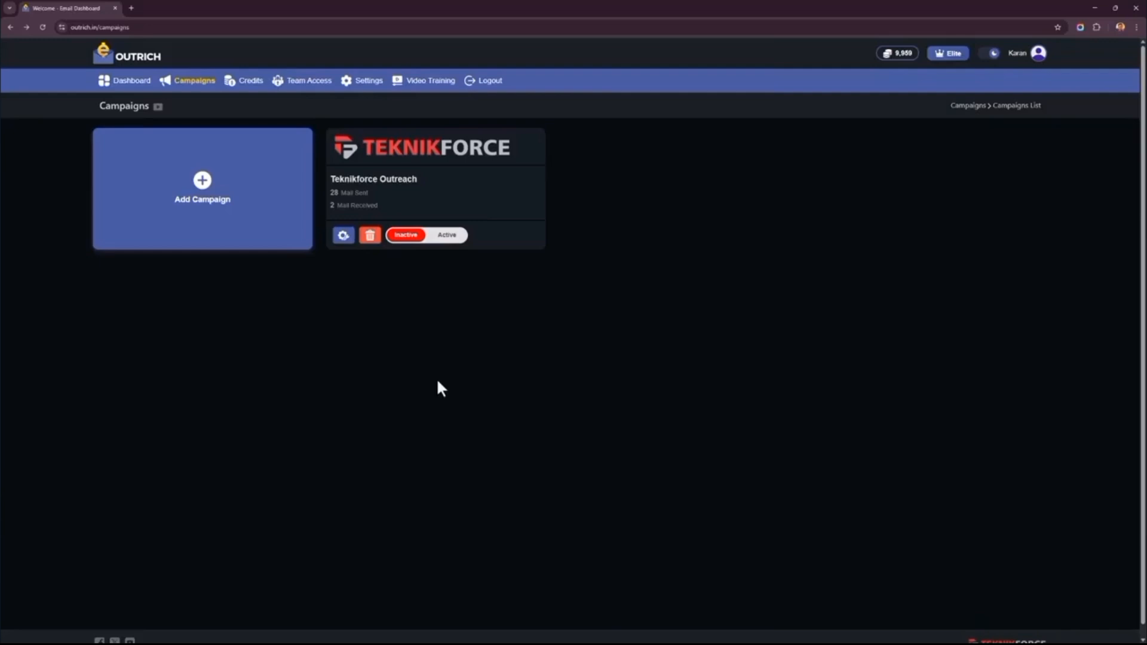
pyautogui.click(443, 239)
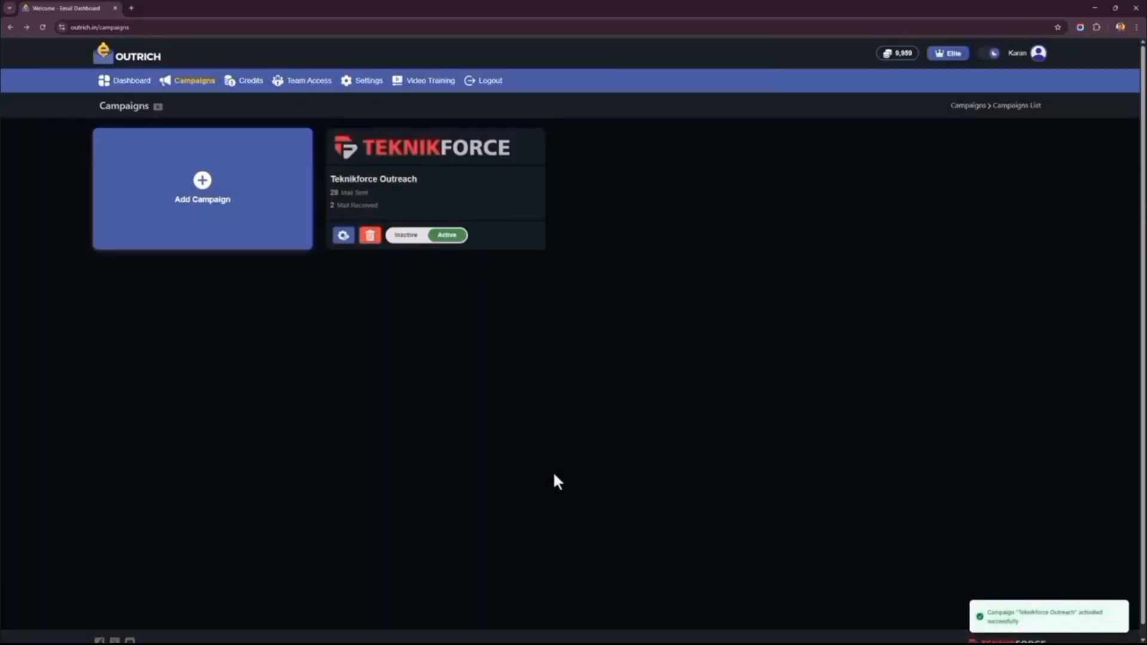
# - Open the Teknikforce Outreach campaign's dashboard and review its email activity, lead charts, and recent mail and leads
pyautogui.click(430, 192)
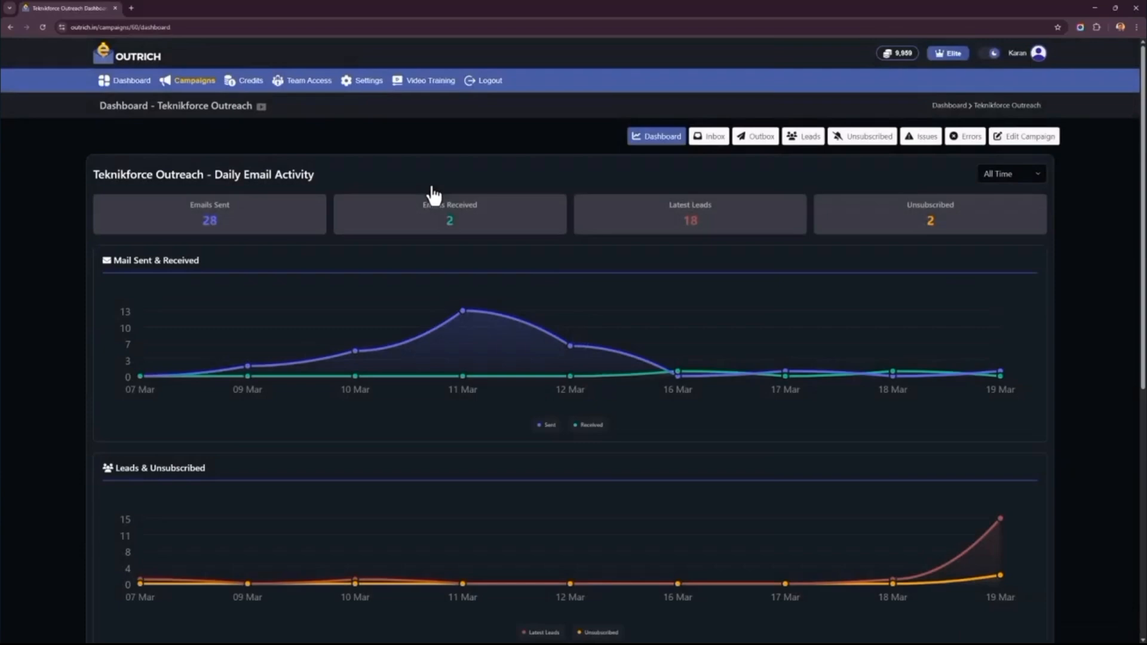
pyautogui.scroll(-4, 433, 194)
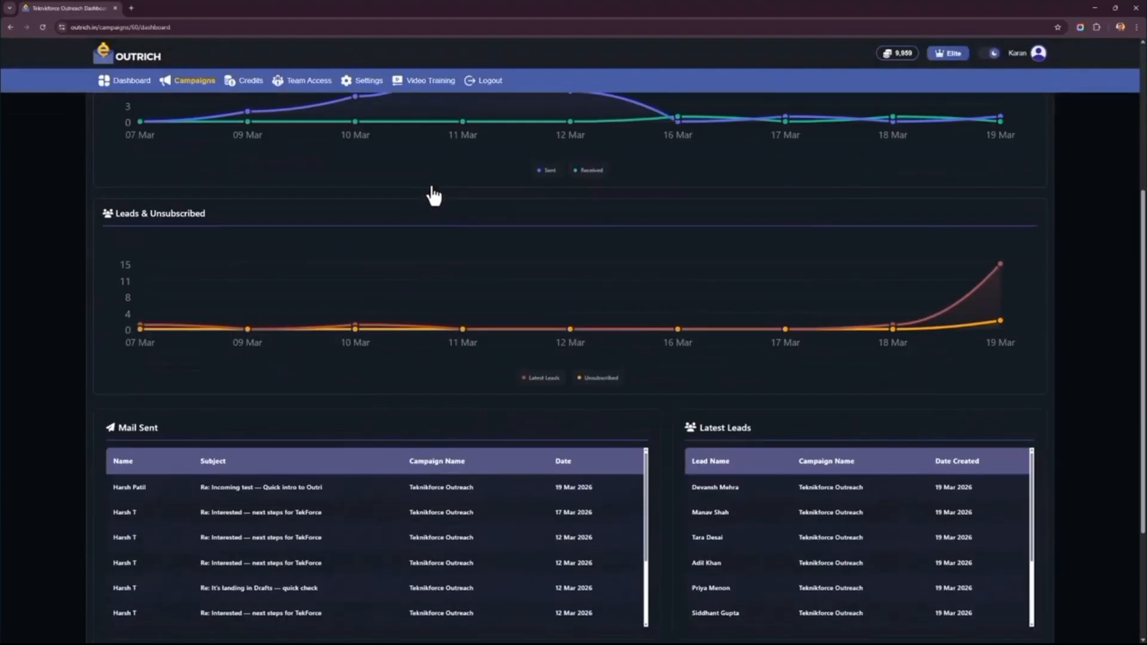